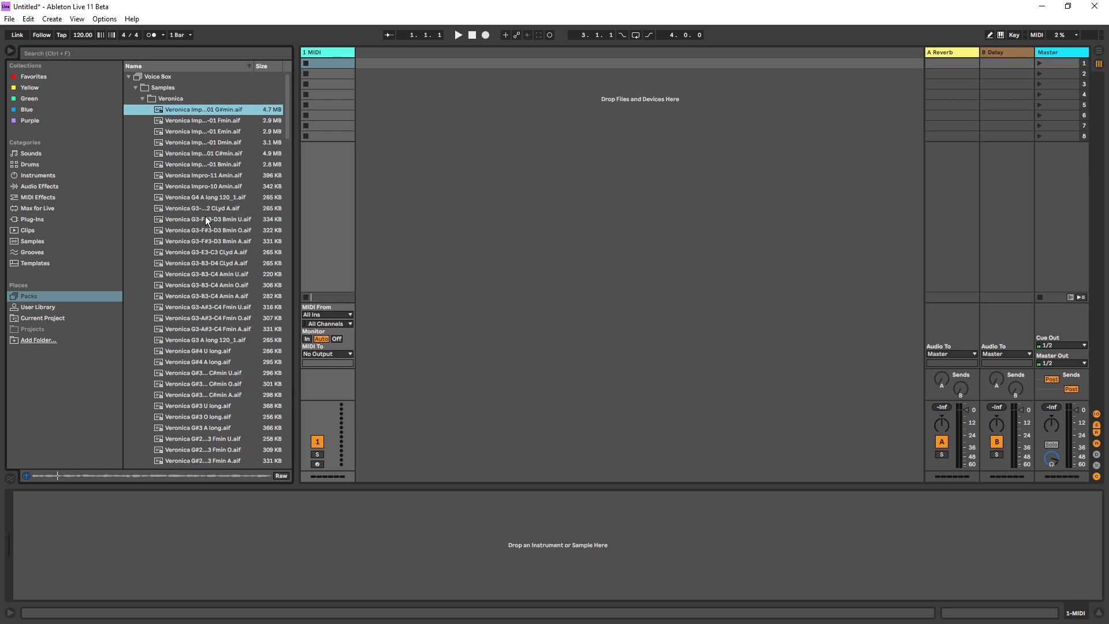
# Preview several phrase and long-note samples throughout the Voice Box pack's Veronica folder
pyautogui.click(189, 273)
pyautogui.scroll(-3, 195, 271)
pyautogui.click(201, 310)
pyautogui.scroll(-2, 211, 288)
pyautogui.scroll(-3, 217, 275)
pyautogui.click(206, 282)
pyautogui.scroll(-2, 207, 280)
pyautogui.scroll(-2, 209, 283)
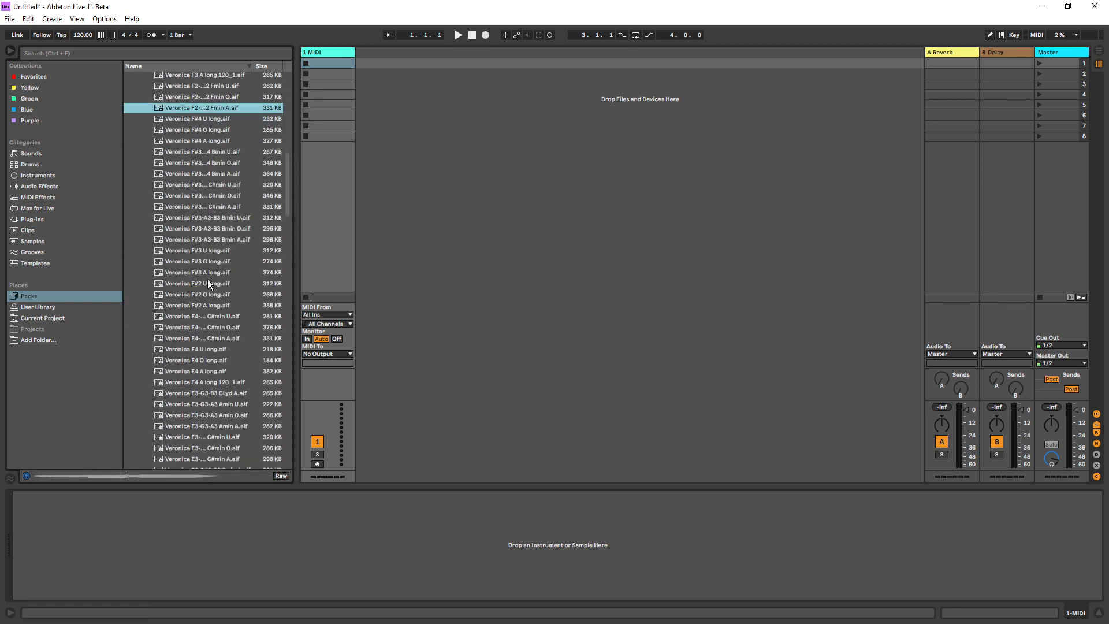
pyautogui.click(203, 358)
pyautogui.scroll(-5, 231, 312)
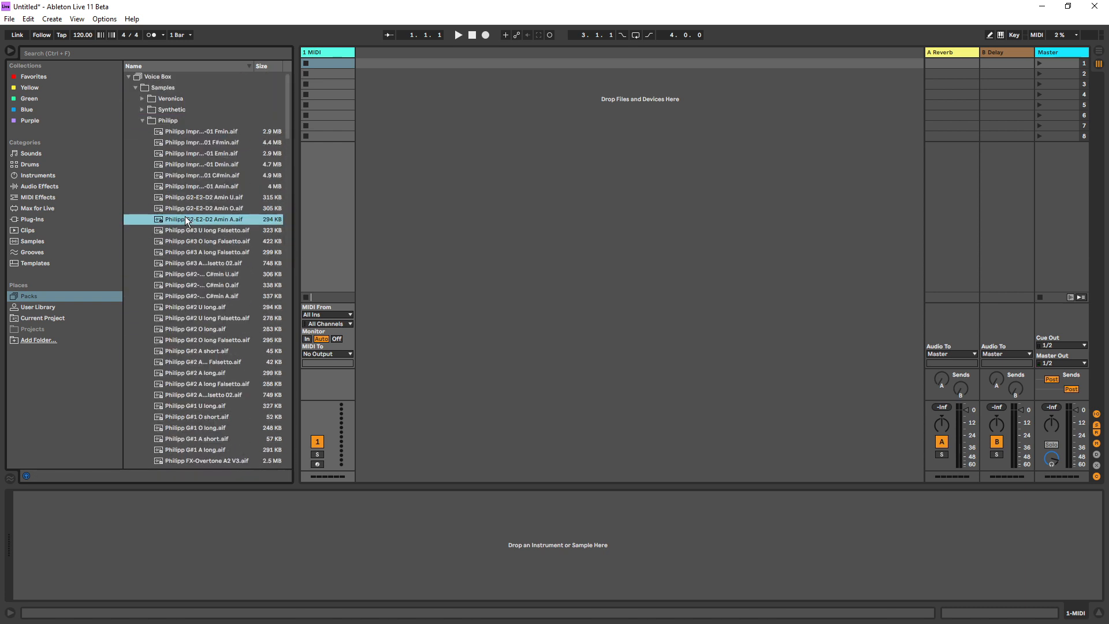
# Preview Philipp G#2 O long Falsetto and Philipp FX-Overtone A2 V2 in the Philipp sample folder
pyautogui.scroll(-2, 201, 208)
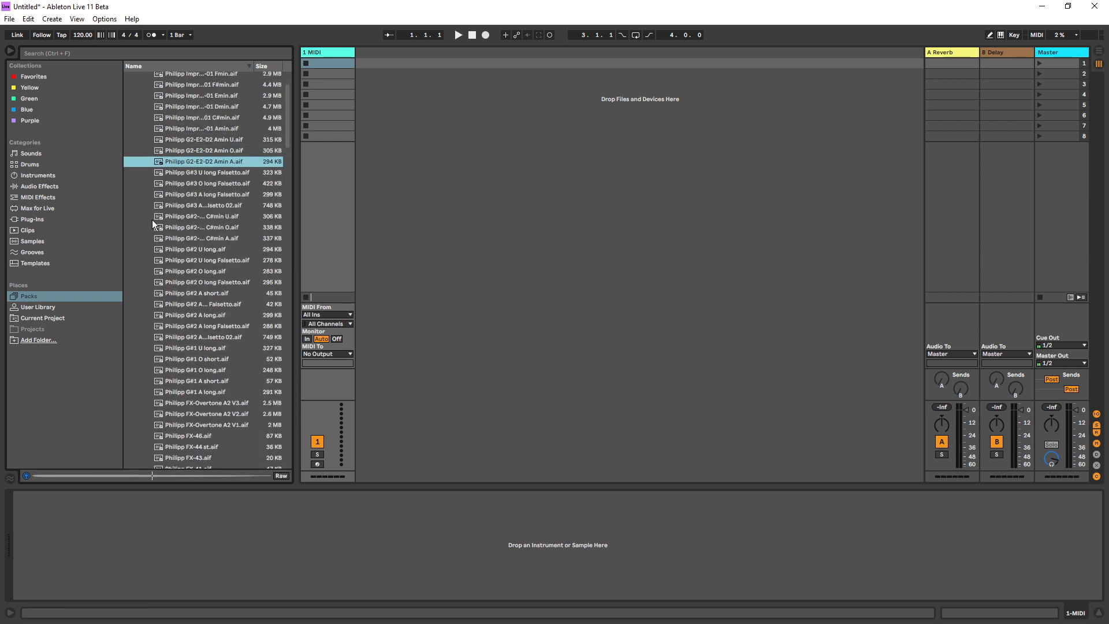
pyautogui.click(197, 282)
pyautogui.scroll(-3, 199, 285)
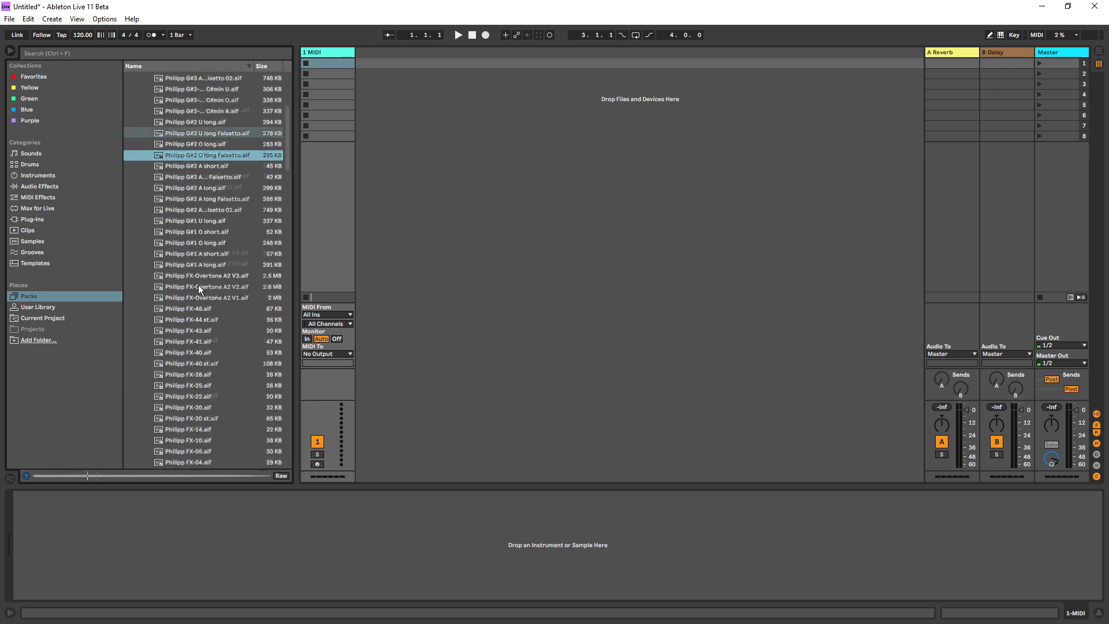
pyautogui.scroll(-1, 199, 285)
pyautogui.click(203, 252)
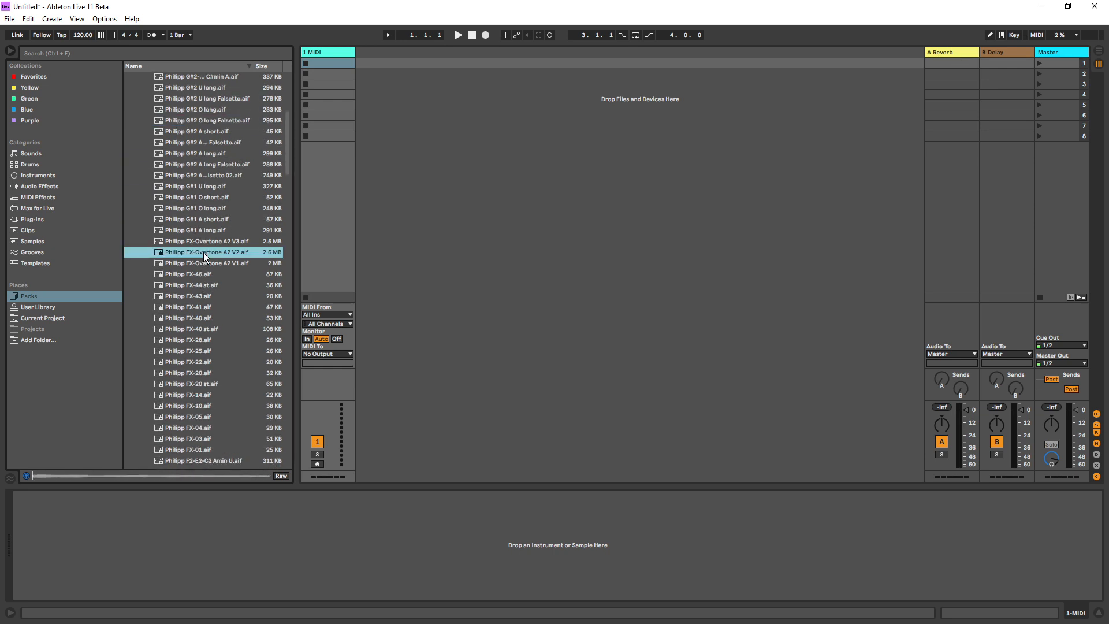
pyautogui.scroll(-1, 202, 260)
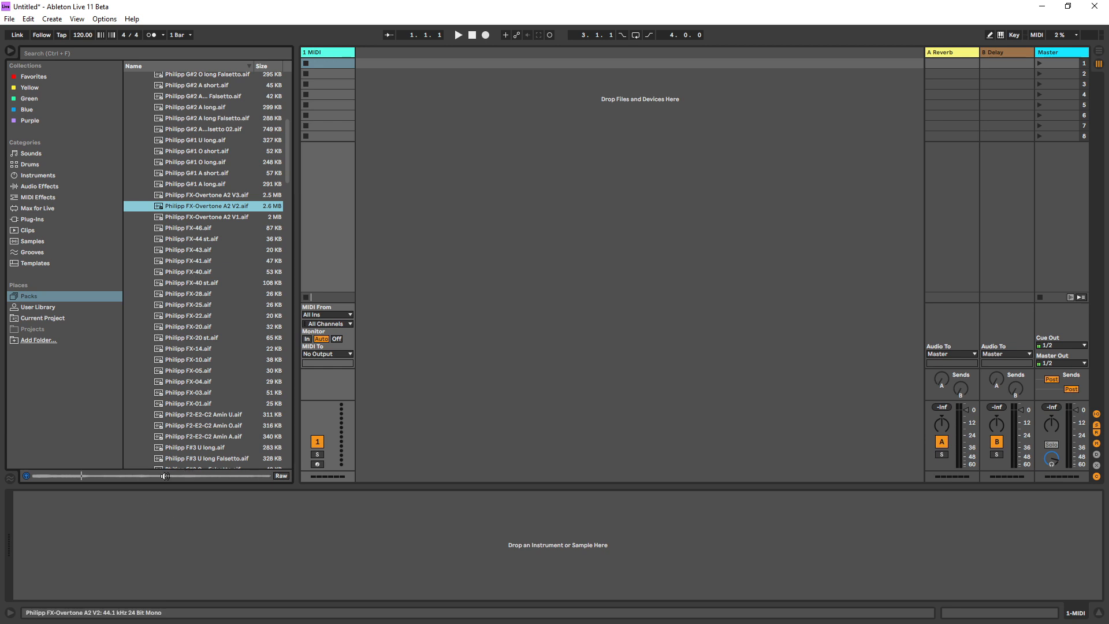
# Preview a range of short Philipp FX samples, including FX-40 st, FX-22, FX-20 st and FX-01
pyautogui.click(185, 285)
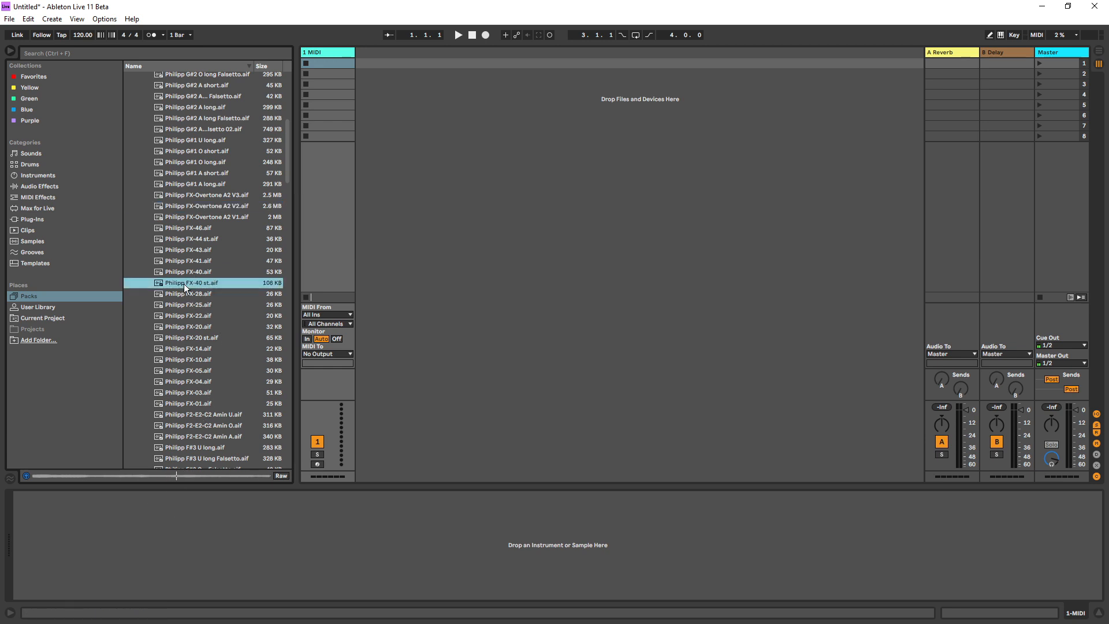
pyautogui.click(186, 355)
pyautogui.scroll(-2, 186, 354)
pyautogui.click(191, 223)
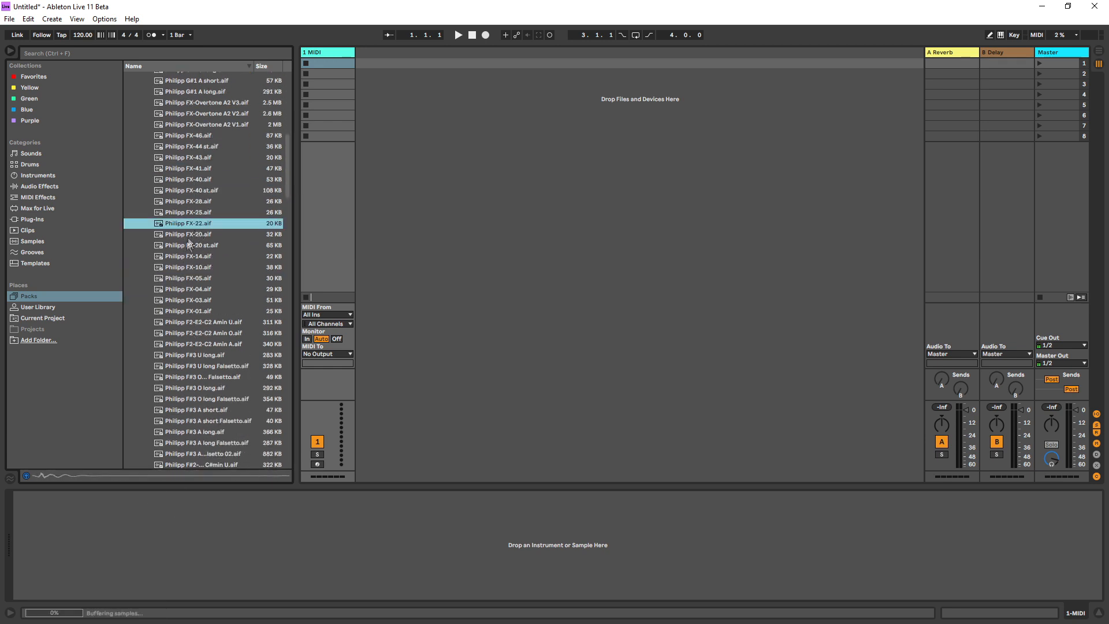
pyautogui.click(186, 243)
pyautogui.click(193, 192)
pyautogui.click(194, 201)
pyautogui.click(191, 213)
pyautogui.click(191, 290)
pyautogui.click(192, 311)
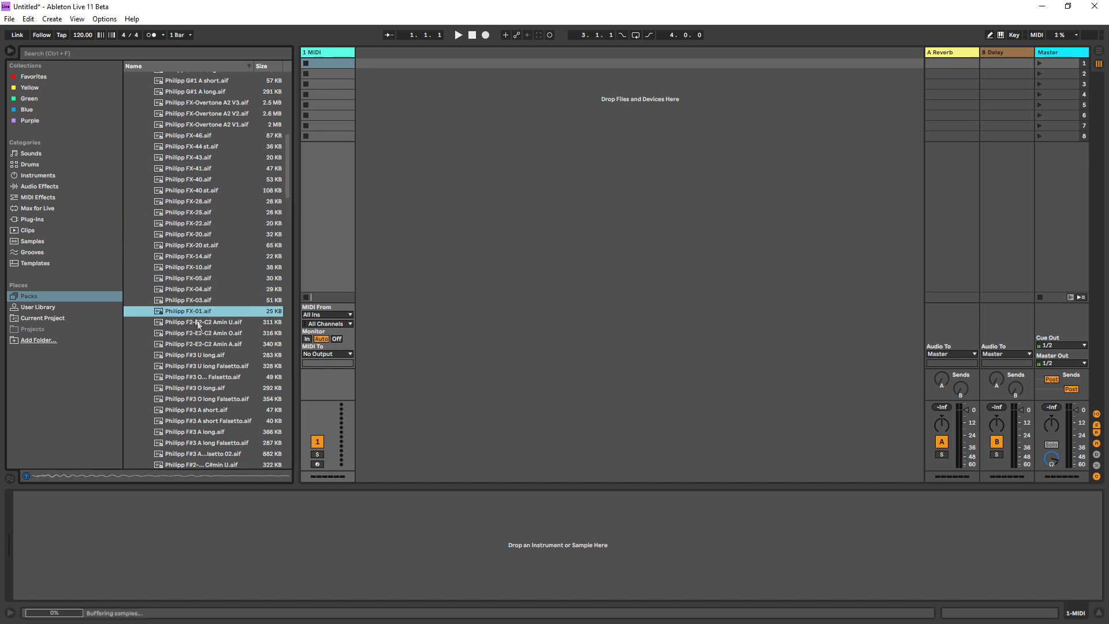
# Preview Philipp's sung samples, including F2-E2-C2 Amin O, F#3 O long Falsetto, F#3 A long and F#2 U long Falsetto
pyautogui.click(199, 332)
pyautogui.click(203, 377)
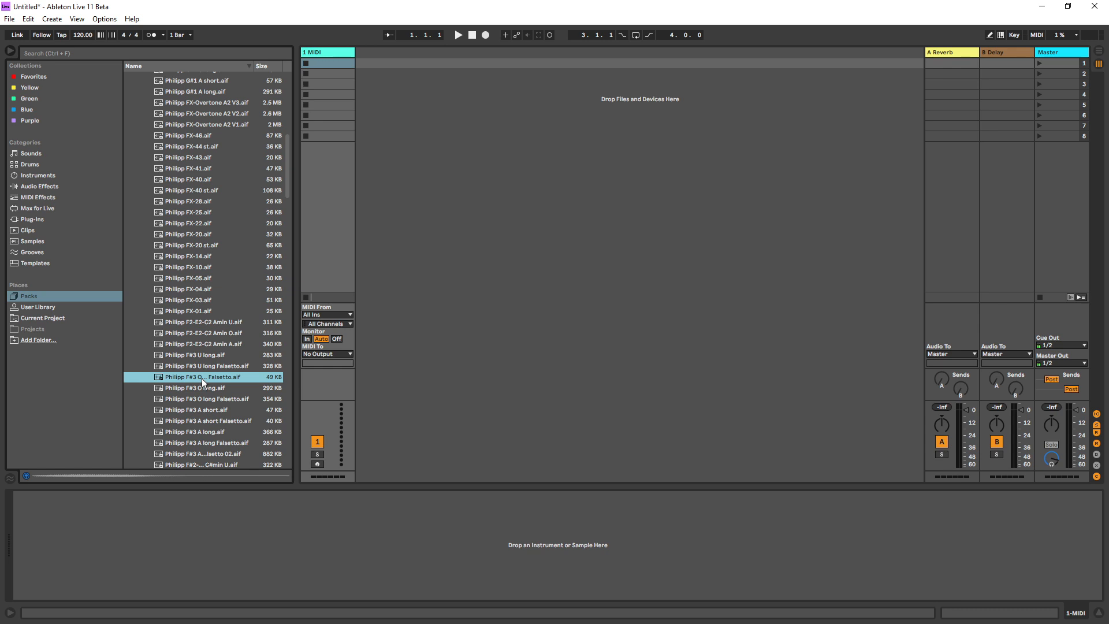
pyautogui.click(200, 399)
pyautogui.click(206, 430)
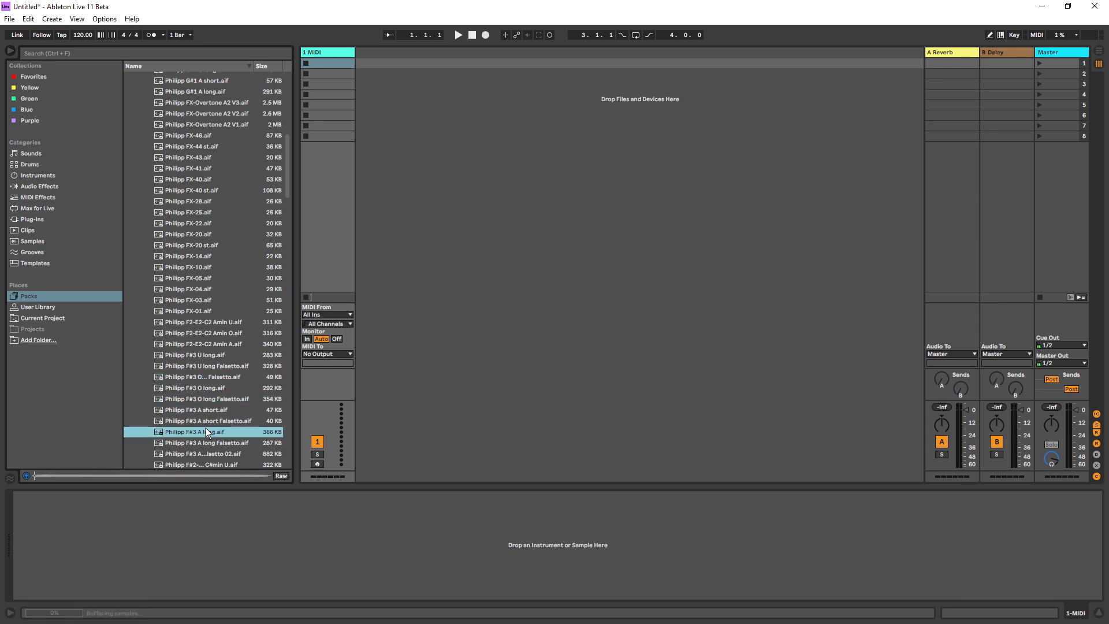
pyautogui.scroll(-3, 237, 403)
pyautogui.click(220, 415)
pyautogui.scroll(-2, 246, 376)
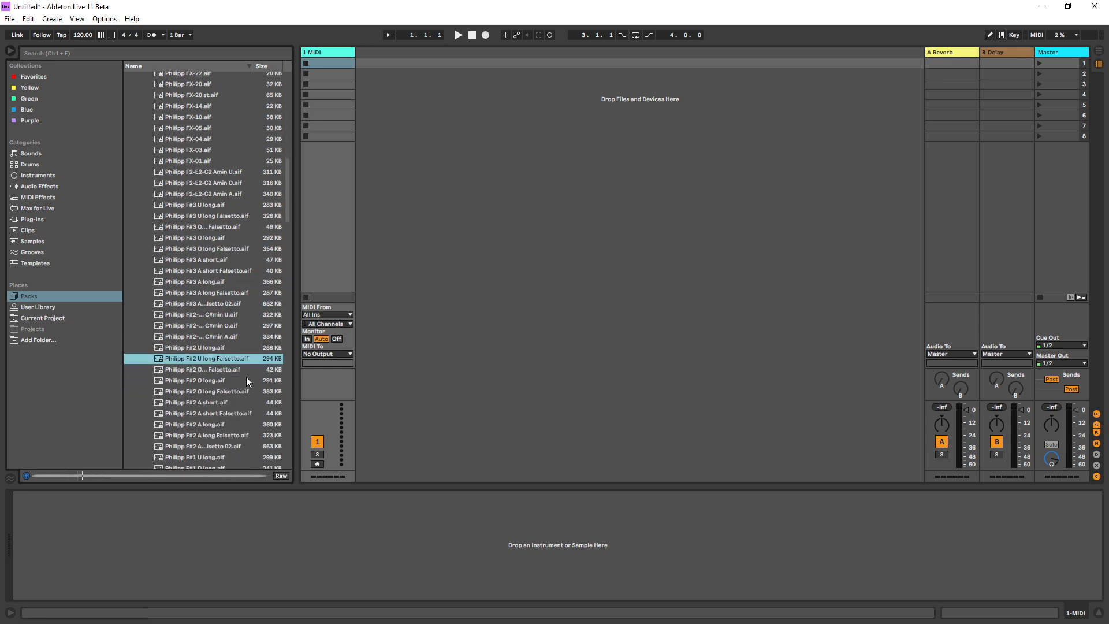
# Preview the Synthetic Voice A#2, A#3 and A#4 samples in the Synthetic folder, then collapse that folder
pyautogui.press('Left')
pyautogui.press('Left')
pyautogui.click(171, 100)
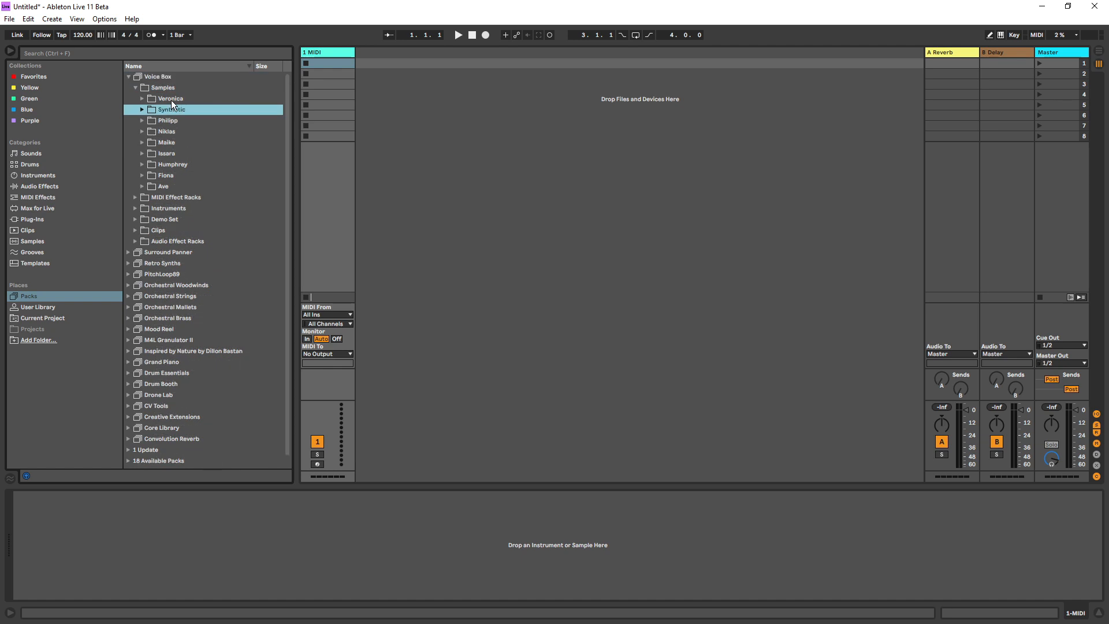
pyautogui.press('Right')
pyautogui.click(203, 142)
pyautogui.press('Up')
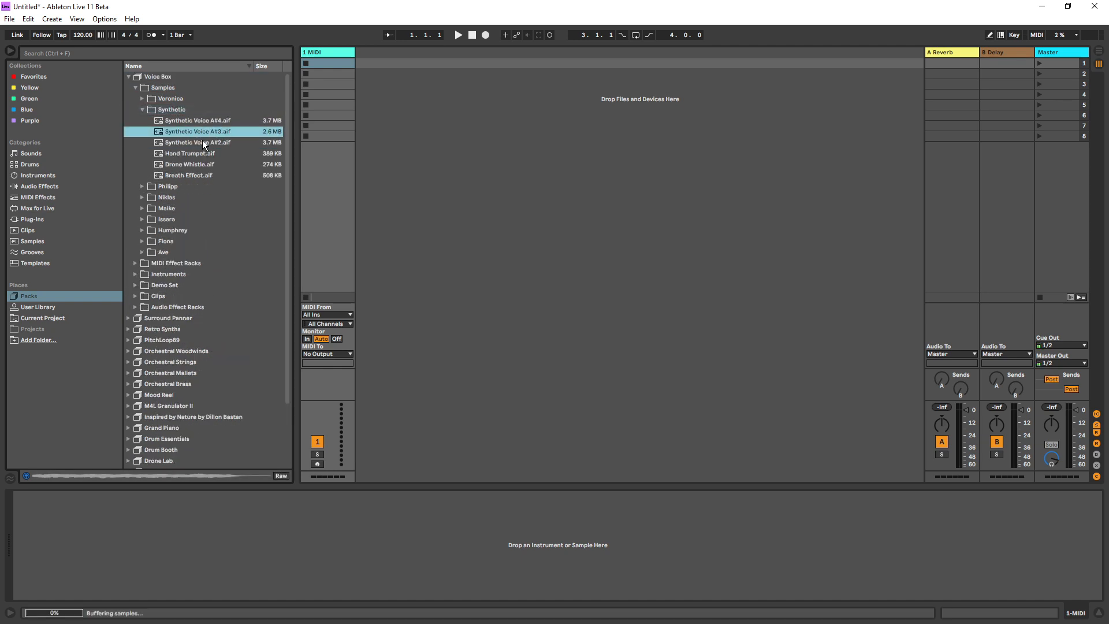
pyautogui.press('Up')
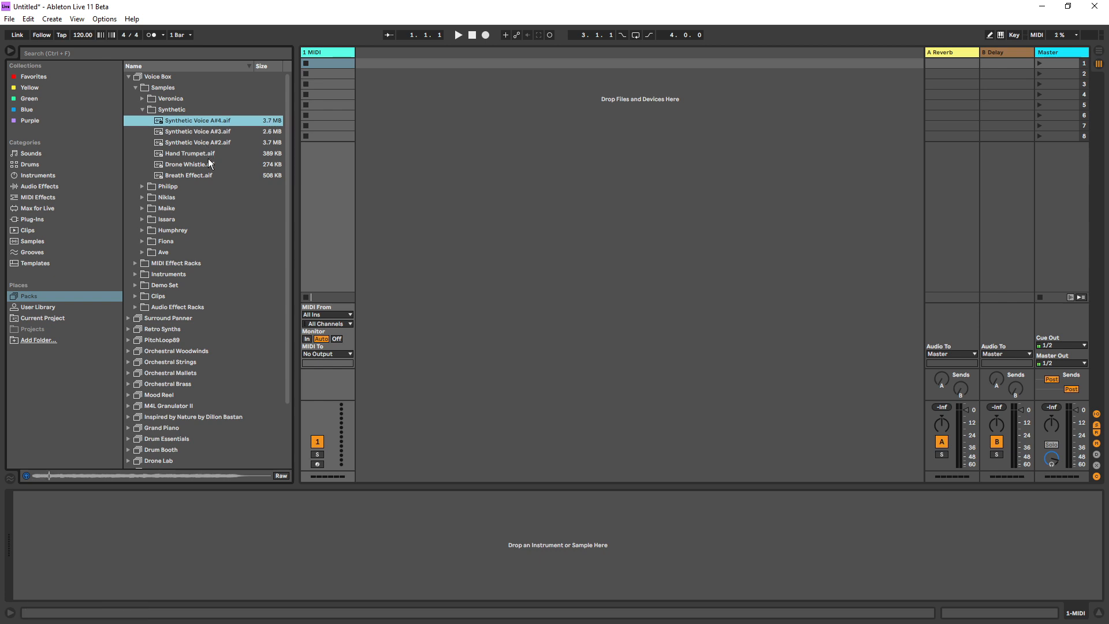
pyautogui.press('Left')
pyautogui.press('Left')
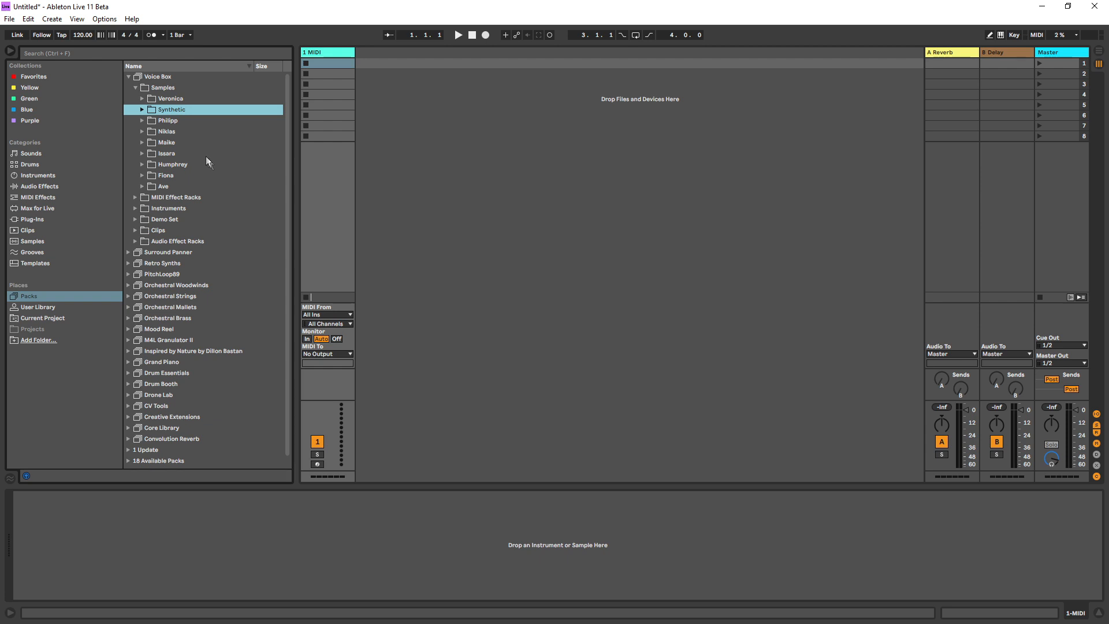
# Expand the Voice Box pack's MIDI Effect Racks folder and load Grand Piano onto the MIDI track
pyautogui.click(158, 87)
pyautogui.click(158, 95)
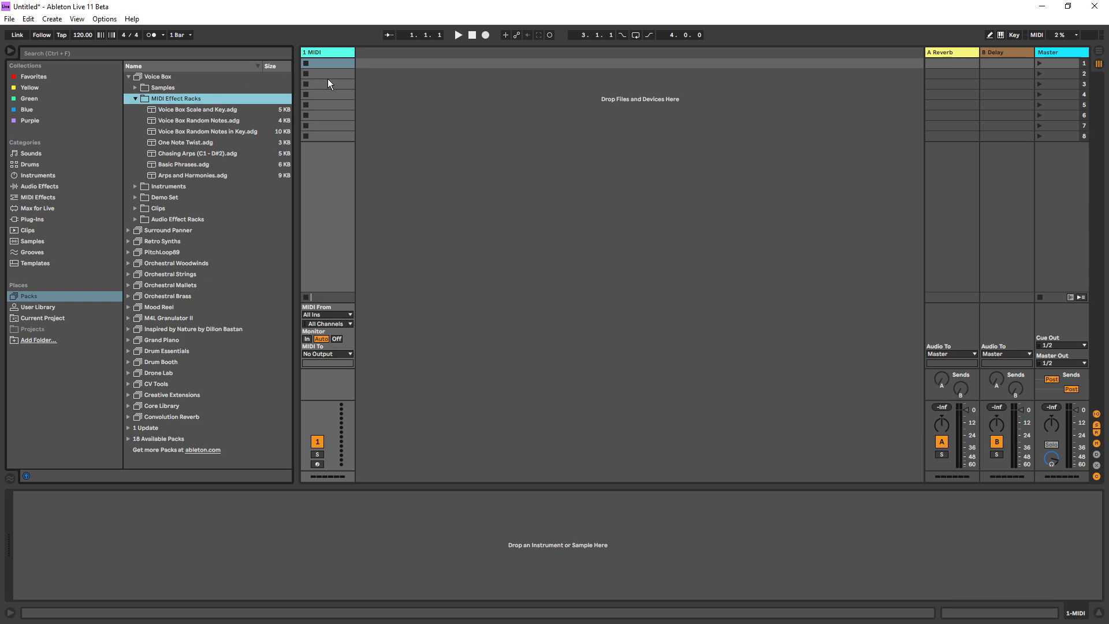
pyautogui.hotkey('ctrl', 'f')
pyautogui.write('grand piano')
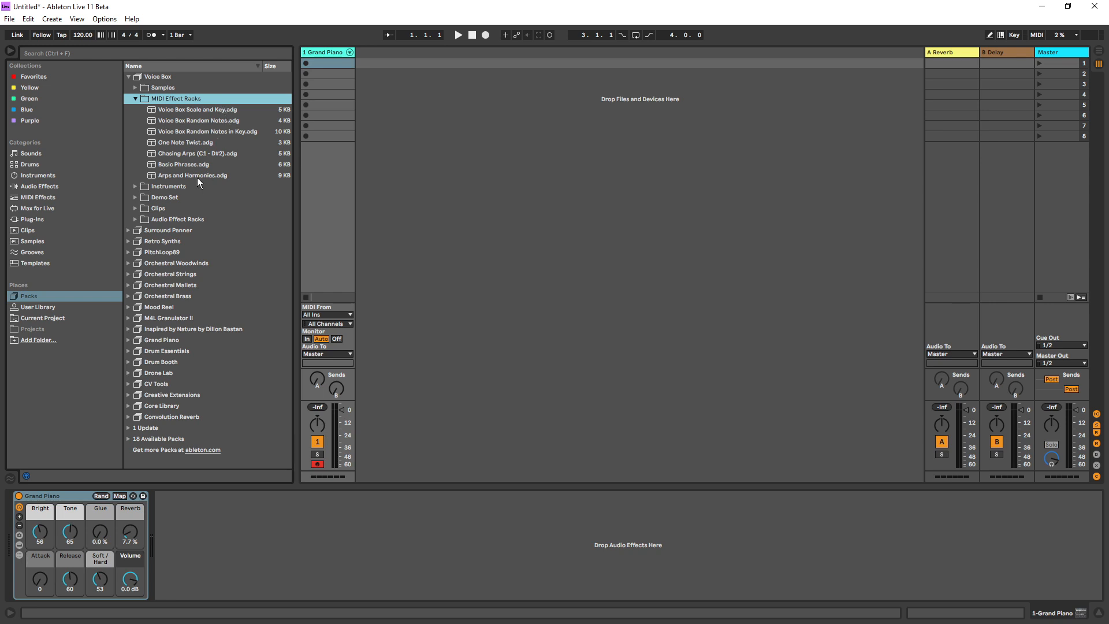
# Load the Voice Box Scale and Key rack ahead of Grand Piano on the track
pyautogui.click(204, 107)
pyautogui.click(198, 130)
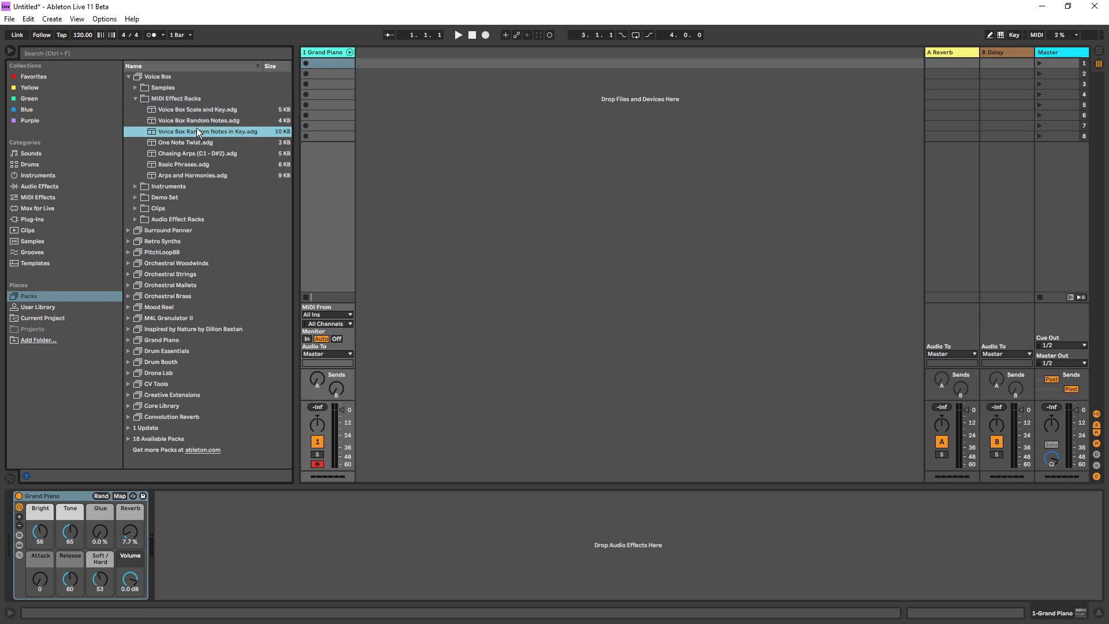
pyautogui.click(187, 145)
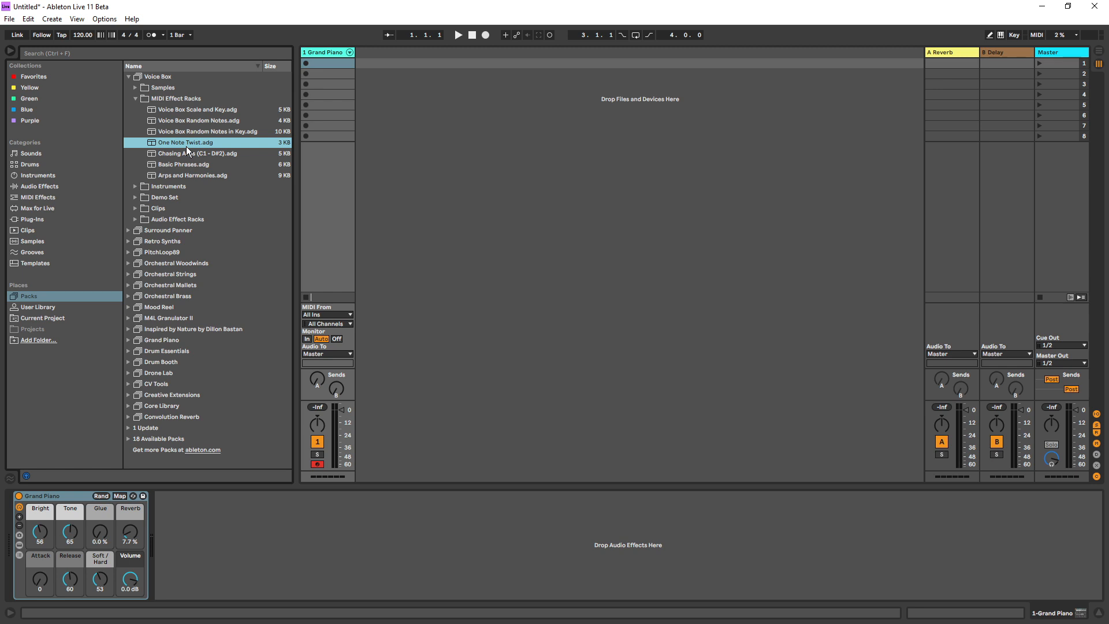
pyautogui.click(186, 132)
pyautogui.click(186, 111)
pyautogui.doubleClick(179, 110)
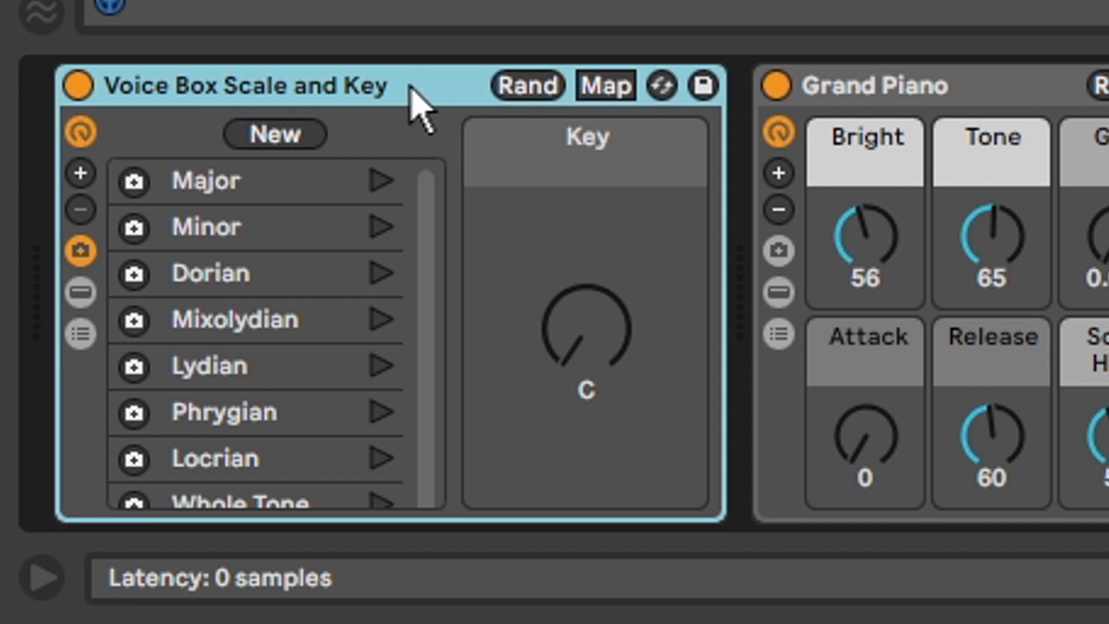
# Recall the Minor variation in the Voice Box Scale and Key rack and set its Key to E
pyautogui.scroll(-1, 260, 334)
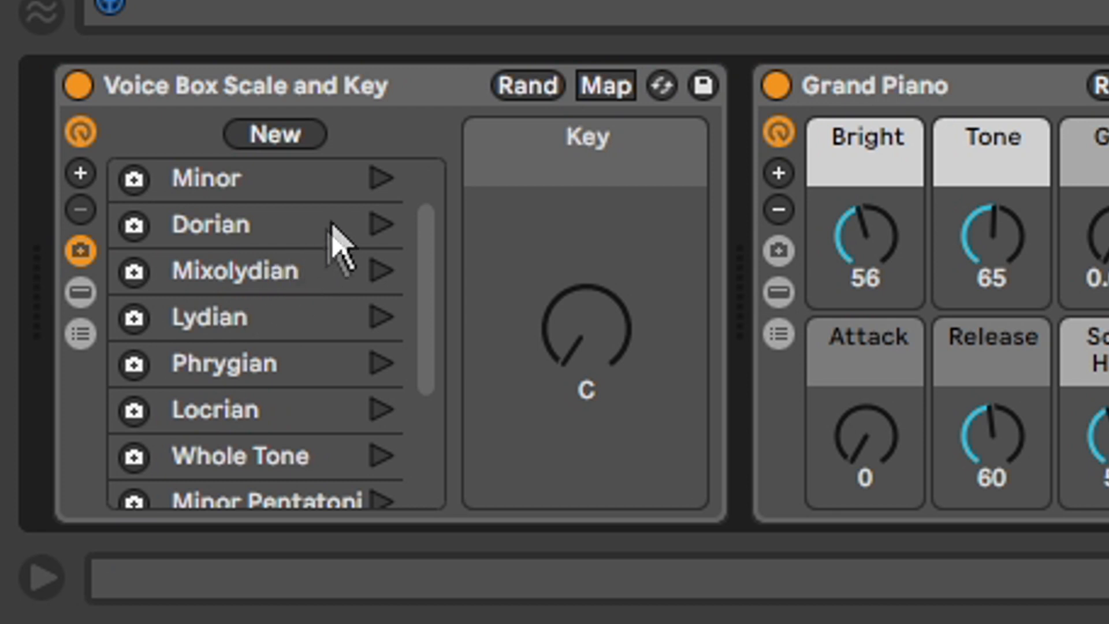
pyautogui.scroll(1, 335, 222)
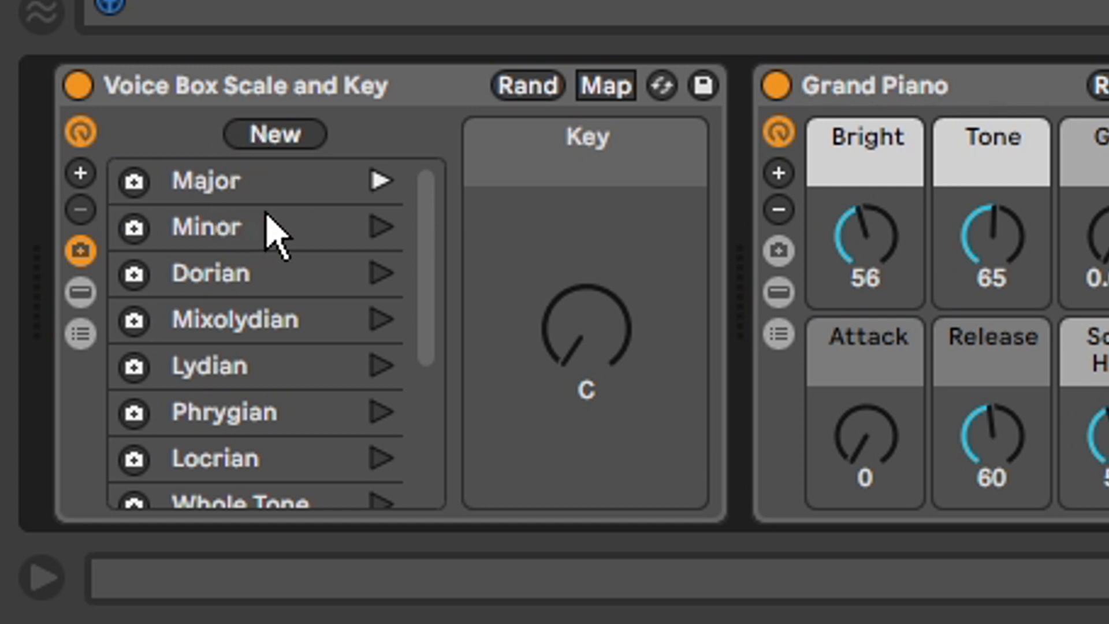
pyautogui.click(384, 231)
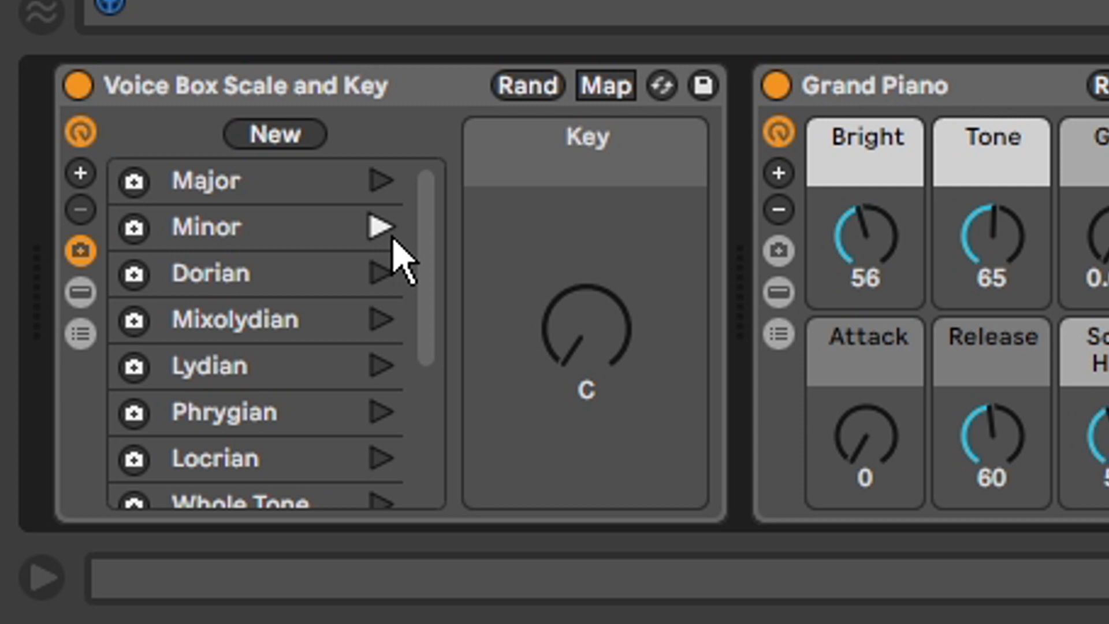
pyautogui.click(528, 317)
pyautogui.moveTo(570, 372); pyautogui.dragTo(563, 338)
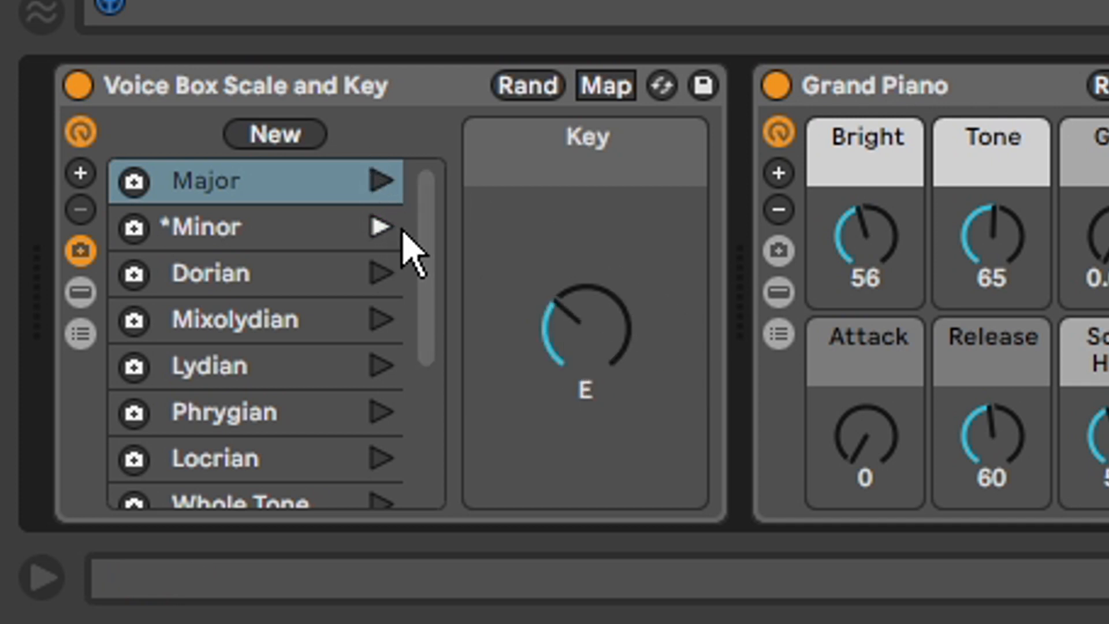
# Recall the Mixolydian variation and look through the rack's remaining scale variations
pyautogui.click(376, 317)
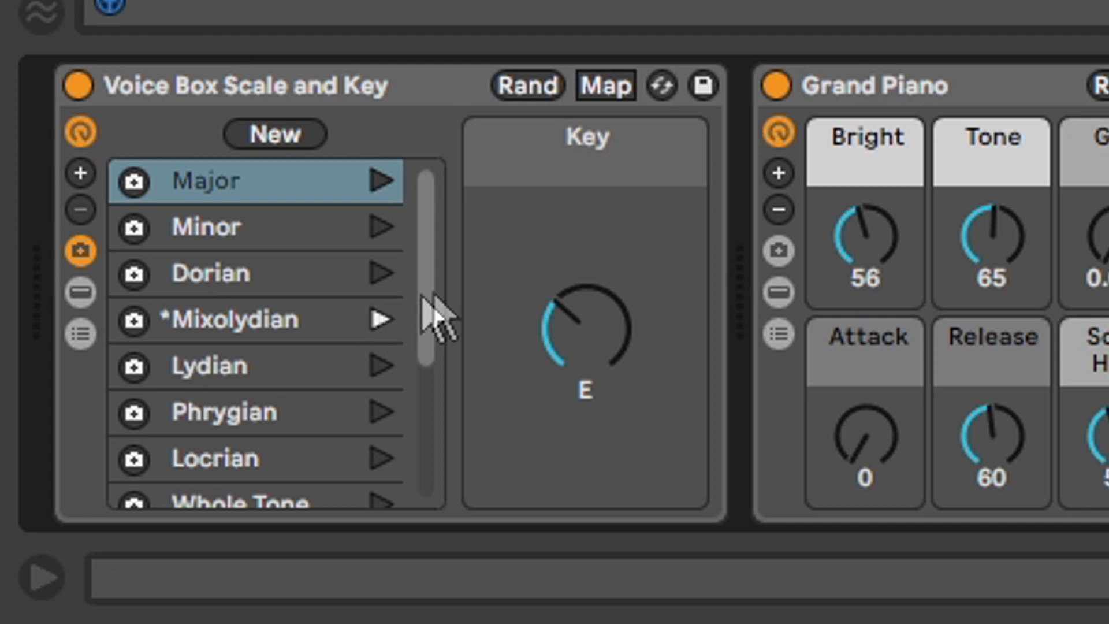
pyautogui.scroll(-5, 211, 295)
pyautogui.scroll(5, 209, 287)
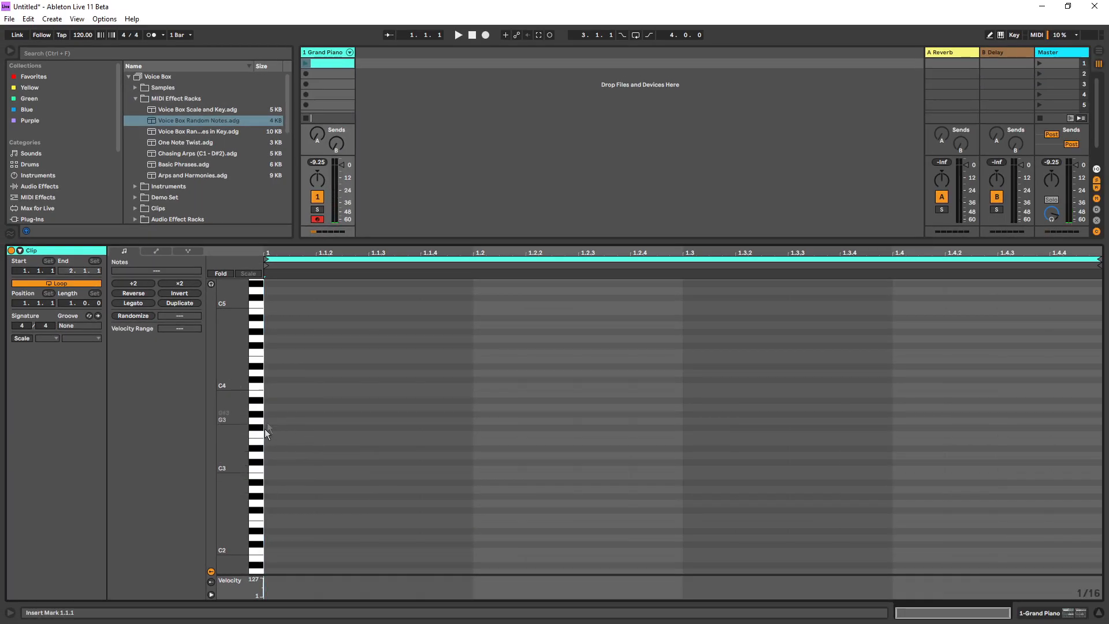
# Show the Grand Piano track's devices and set Note Echo to 66.1 % in the Voice Box Random Notes rack
pyautogui.click(320, 51)
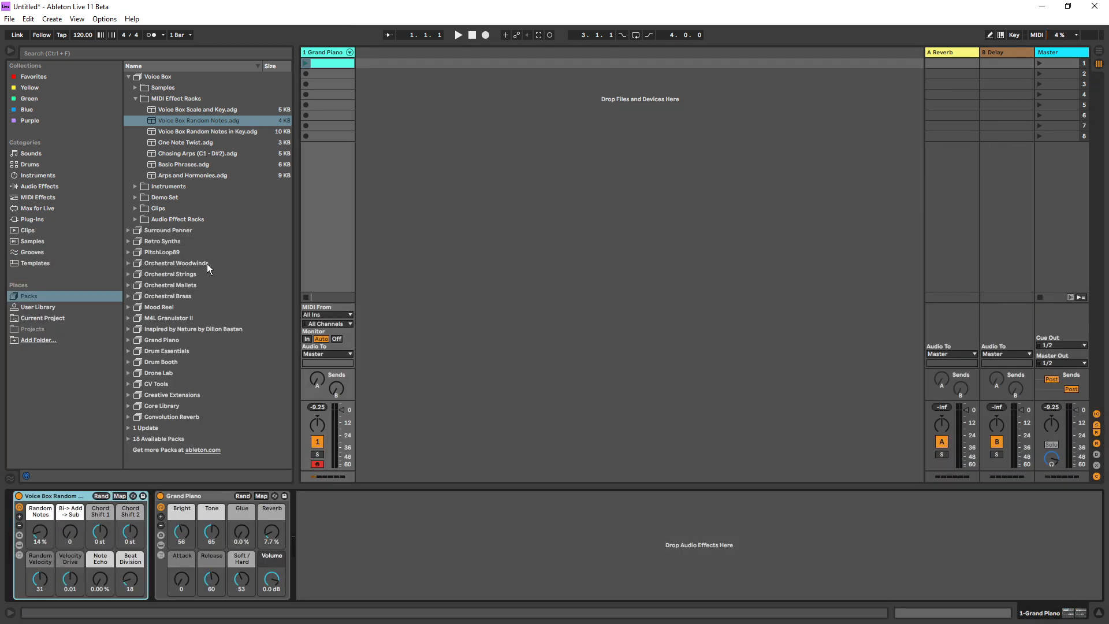
pyautogui.moveTo(100, 578); pyautogui.dragTo(100, 558)
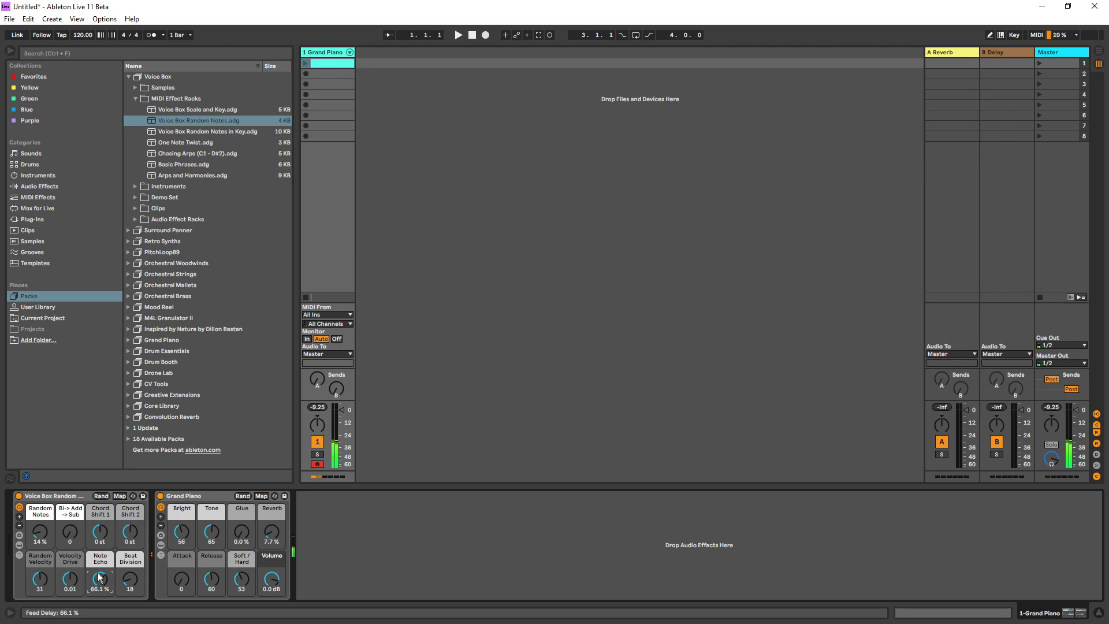
pyautogui.click(321, 61)
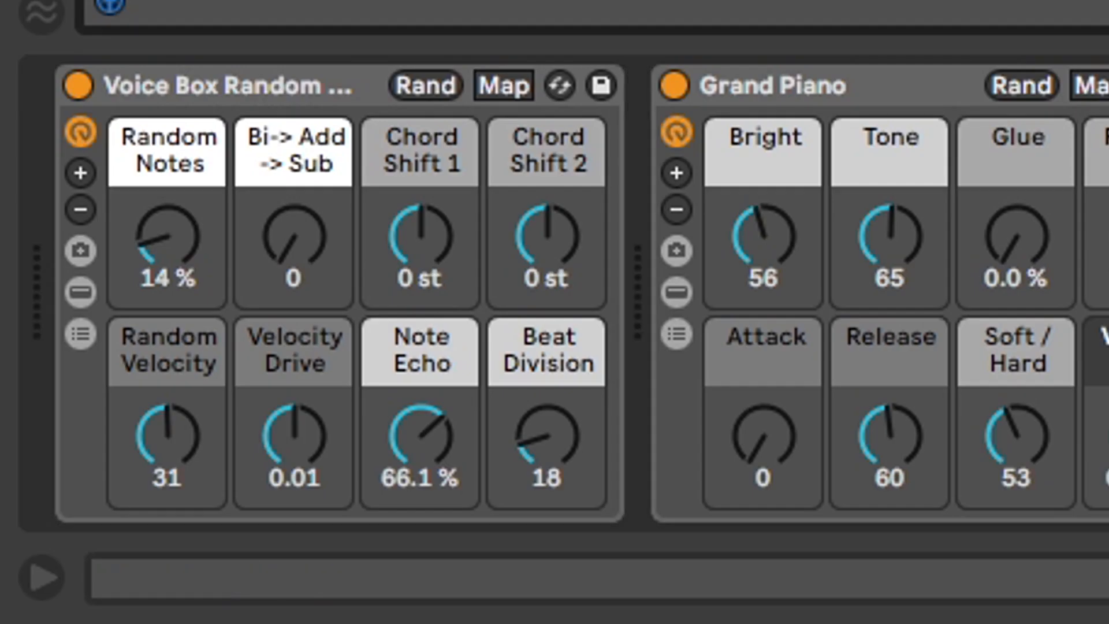
# Examine the nested Random Notes and Scale and Key racks, including the list of scale variations
pyautogui.click(409, 90)
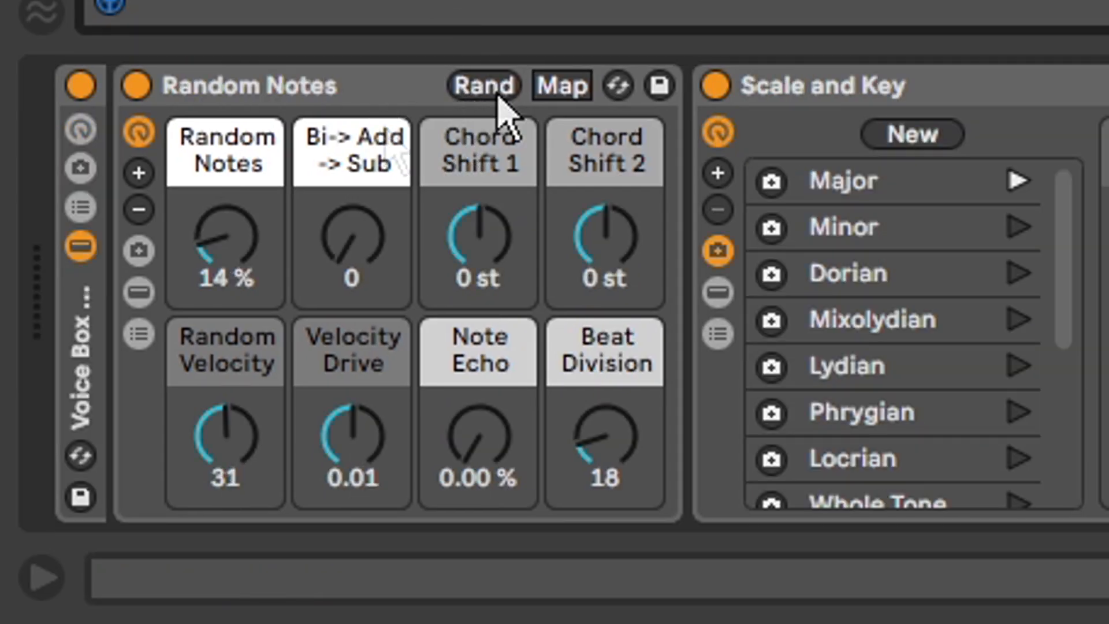
pyautogui.click(830, 92)
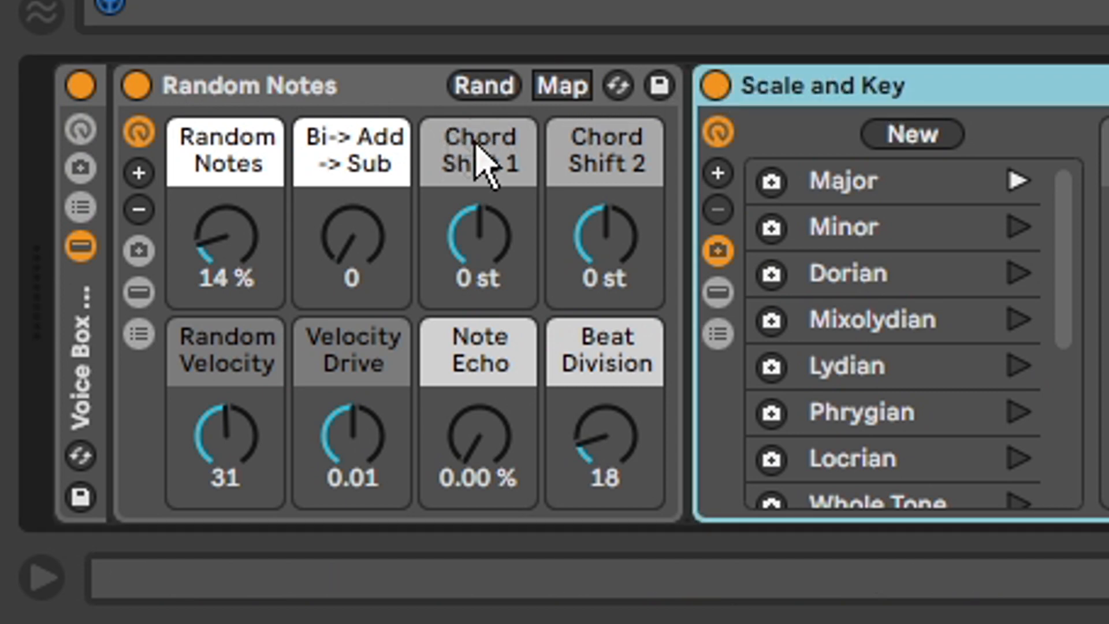
pyautogui.scroll(-5, 963, 254)
pyautogui.scroll(5, 960, 252)
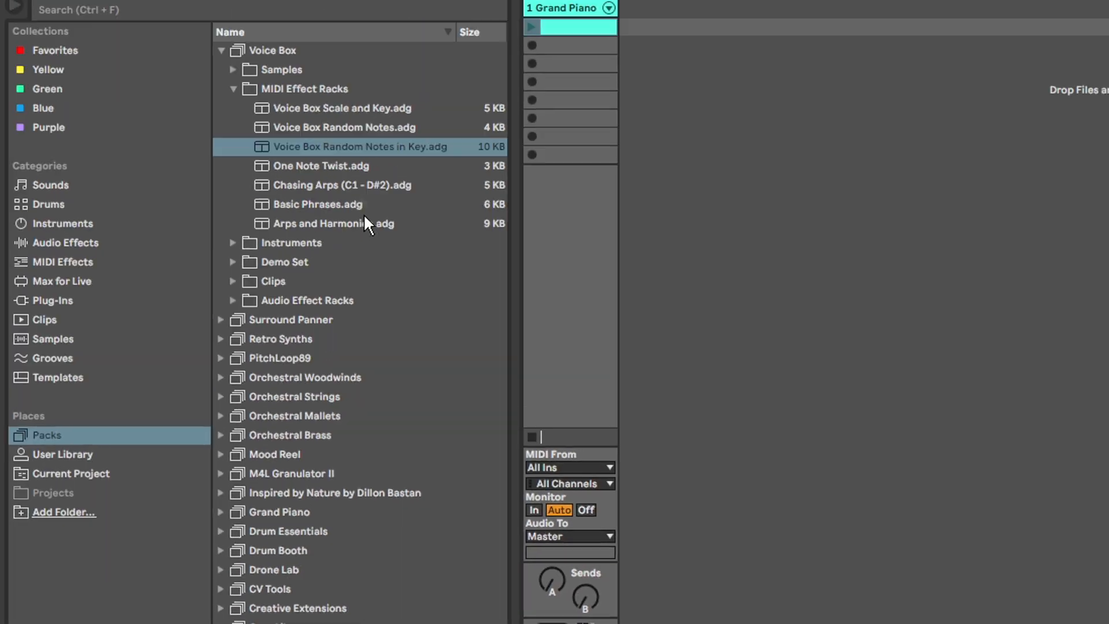
# Select the Voice Box Scale and Key rack and the Voice Box Random Notes in Key rack in the pack's MIDI Effect Racks
pyautogui.click(344, 155)
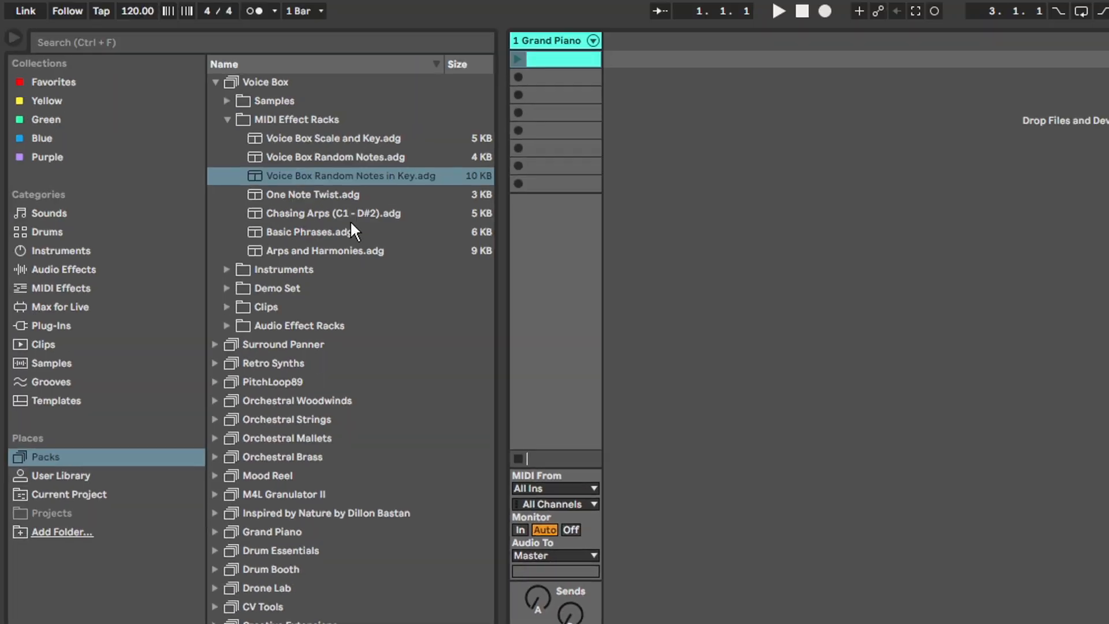
pyautogui.click(354, 139)
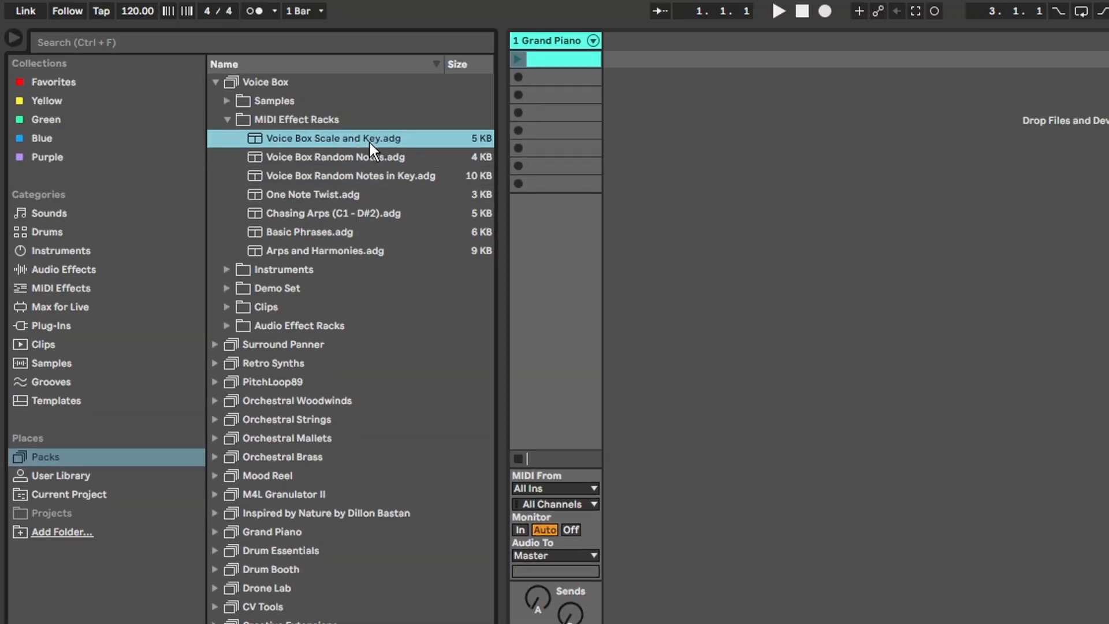
pyautogui.click(336, 177)
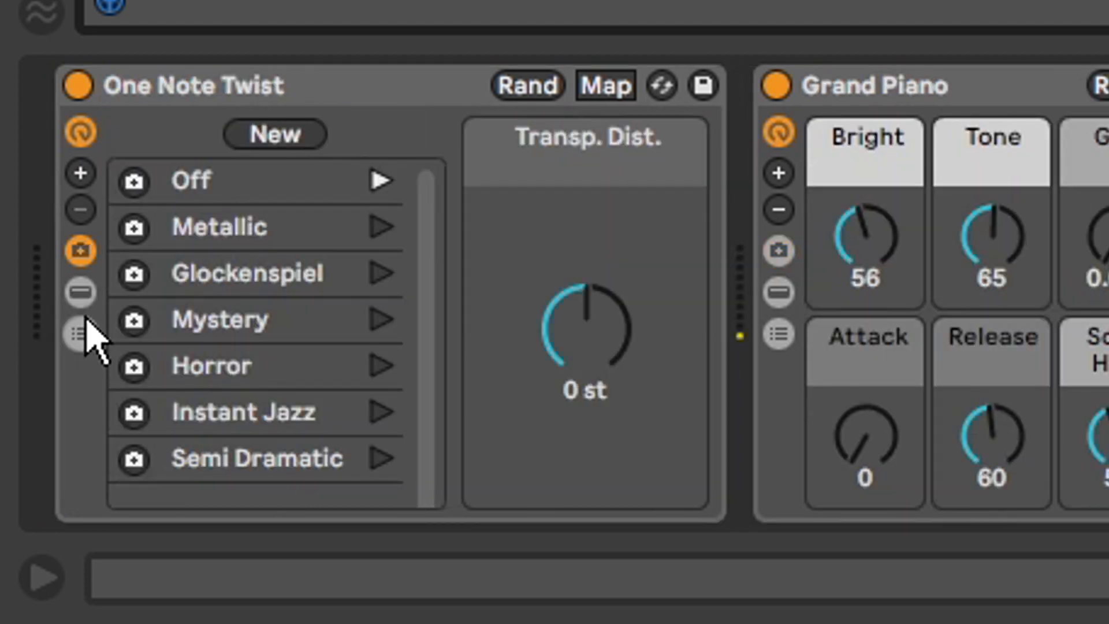
# Recall the Metallic, Glockenspiel and Horror variations in the One Note Twist rack
pyautogui.click(381, 227)
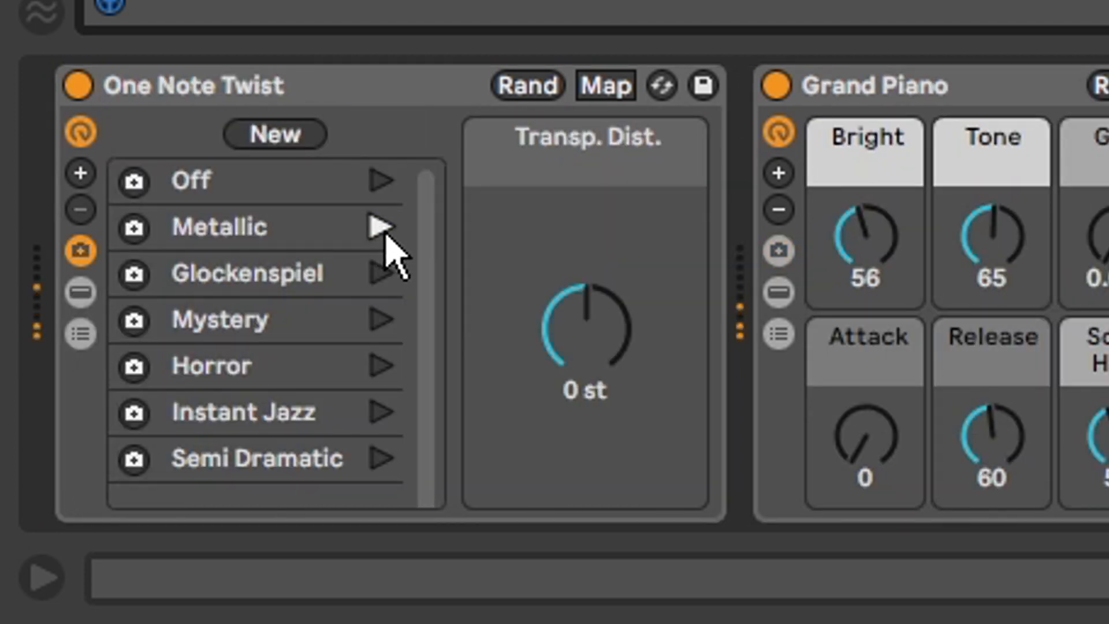
pyautogui.moveTo(567, 299)
pyautogui.mouseDown()
pyautogui.moveTo(568, 288)
pyautogui.moveTo(572, 312)
pyautogui.moveTo(572, 295)
pyautogui.mouseUp()
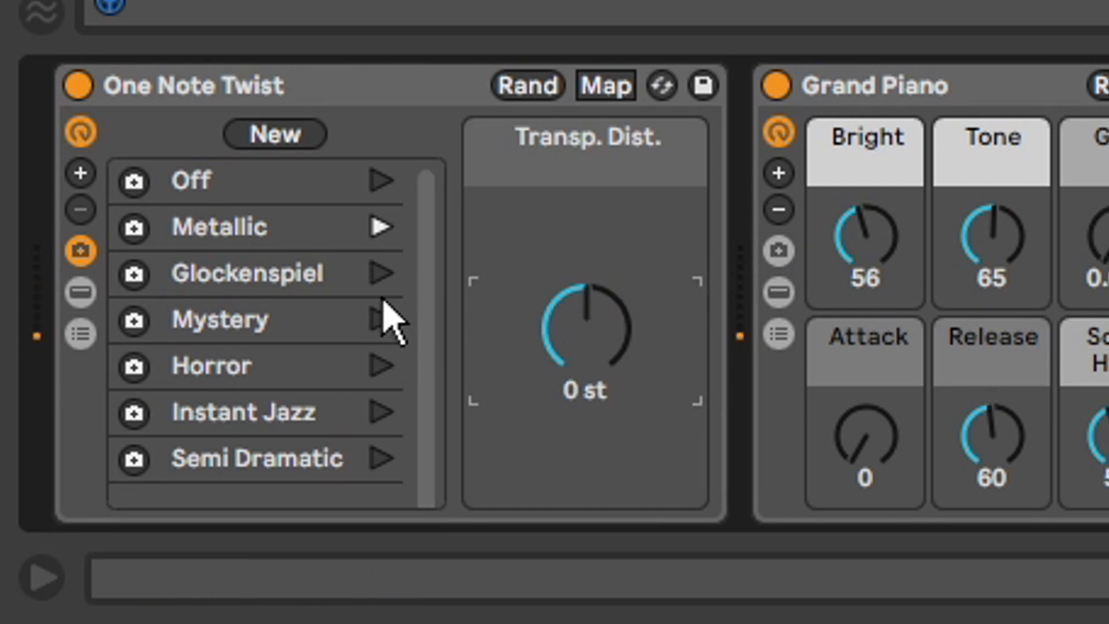
pyautogui.click(382, 276)
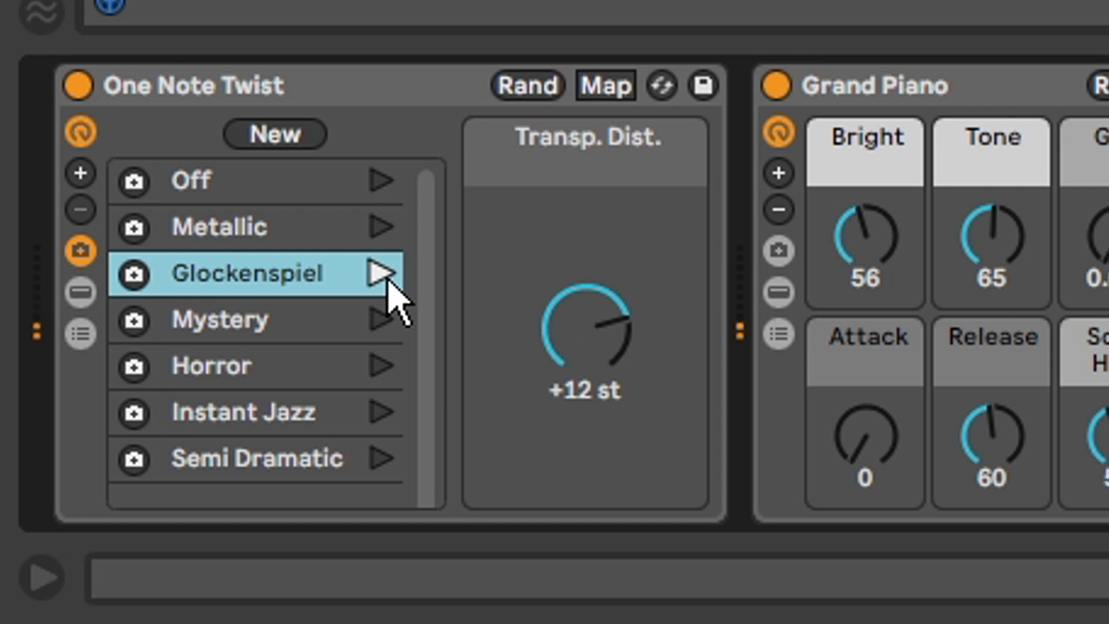
pyautogui.click(382, 365)
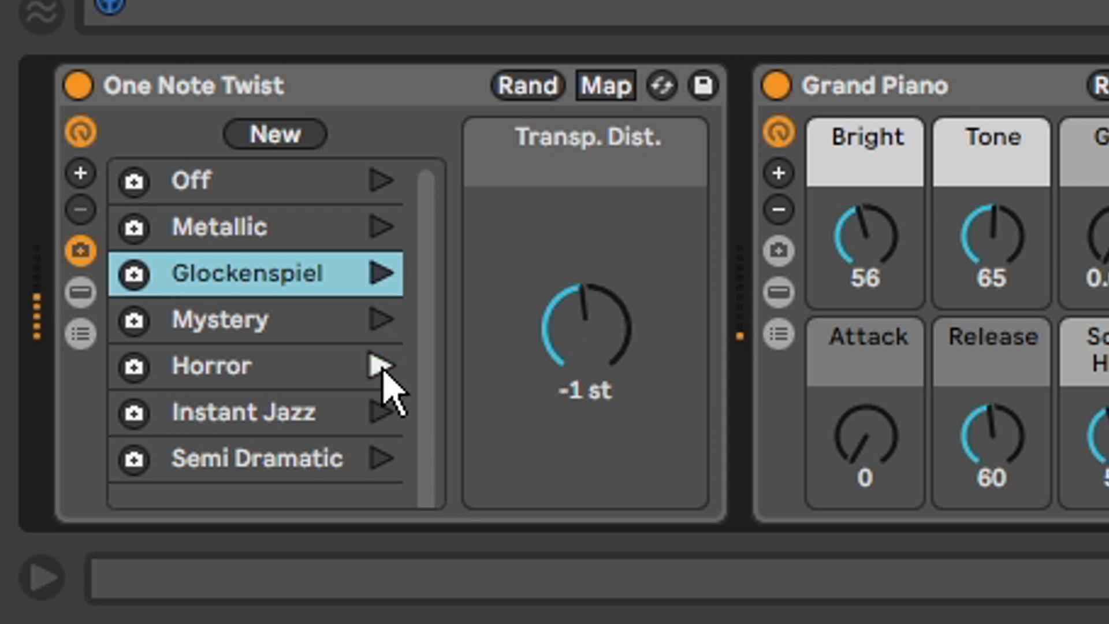
# Recall the Off variation in the One Note Twist rack and look through its full list of variations
pyautogui.click(381, 180)
pyautogui.click(243, 182)
pyautogui.scroll(-2, 231, 302)
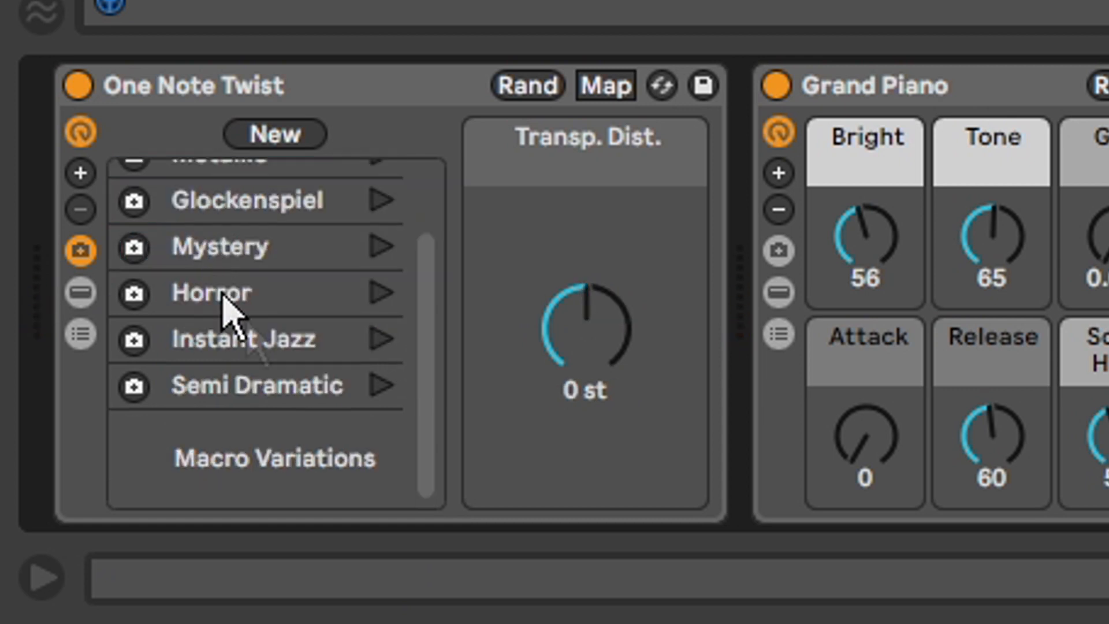
pyautogui.scroll(2, 295, 340)
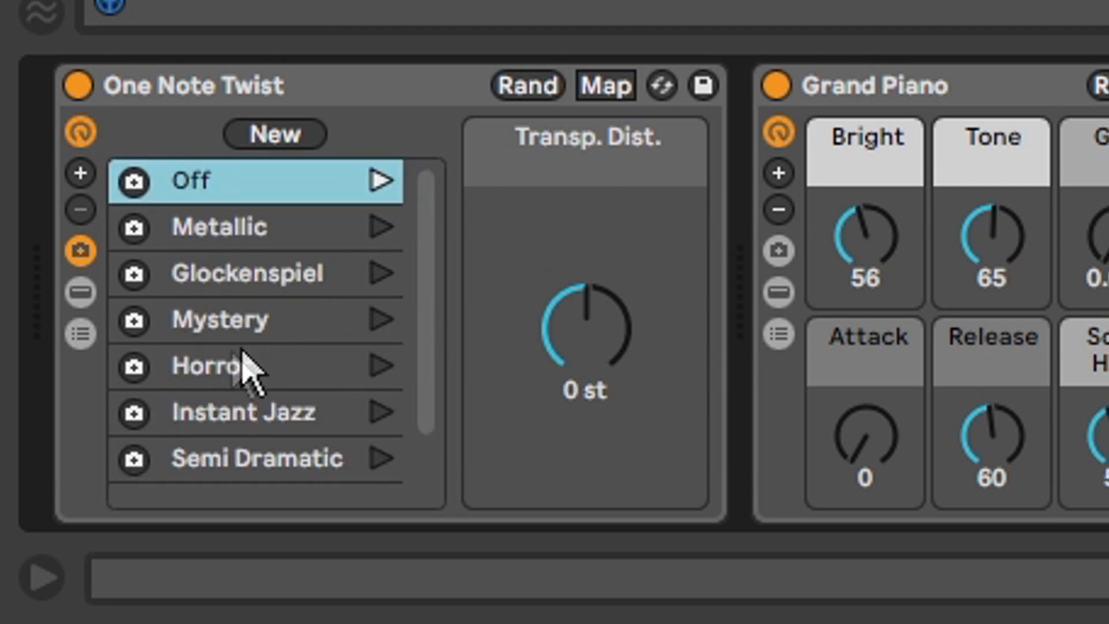
# Show the One Note Twist rack's chains and devices and recall the Instant Jazz variation
pyautogui.click(72, 295)
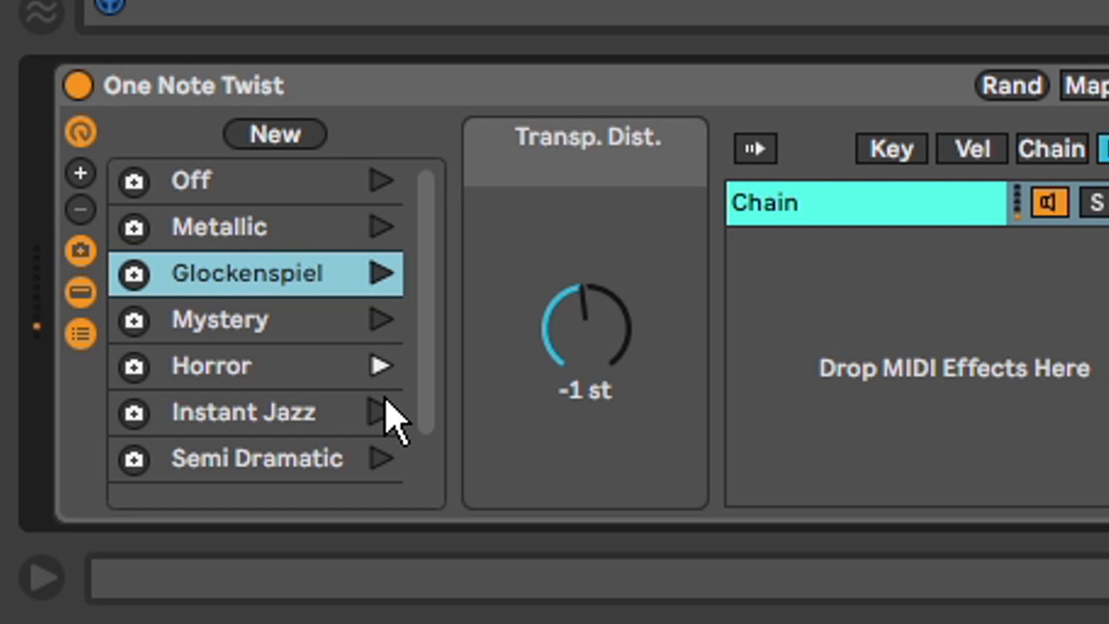
pyautogui.click(386, 406)
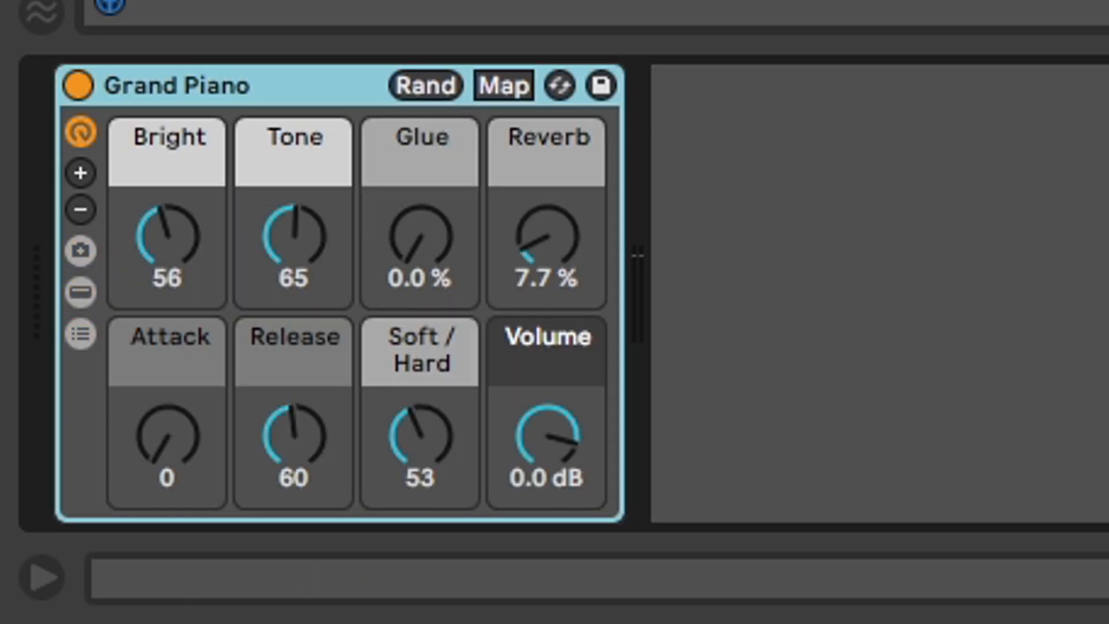
# Add the Chasing Arps (C1 - D#2) rack in front of the Grand Piano
pyautogui.moveTo(179, 0); pyautogui.dragTo(149, 200)
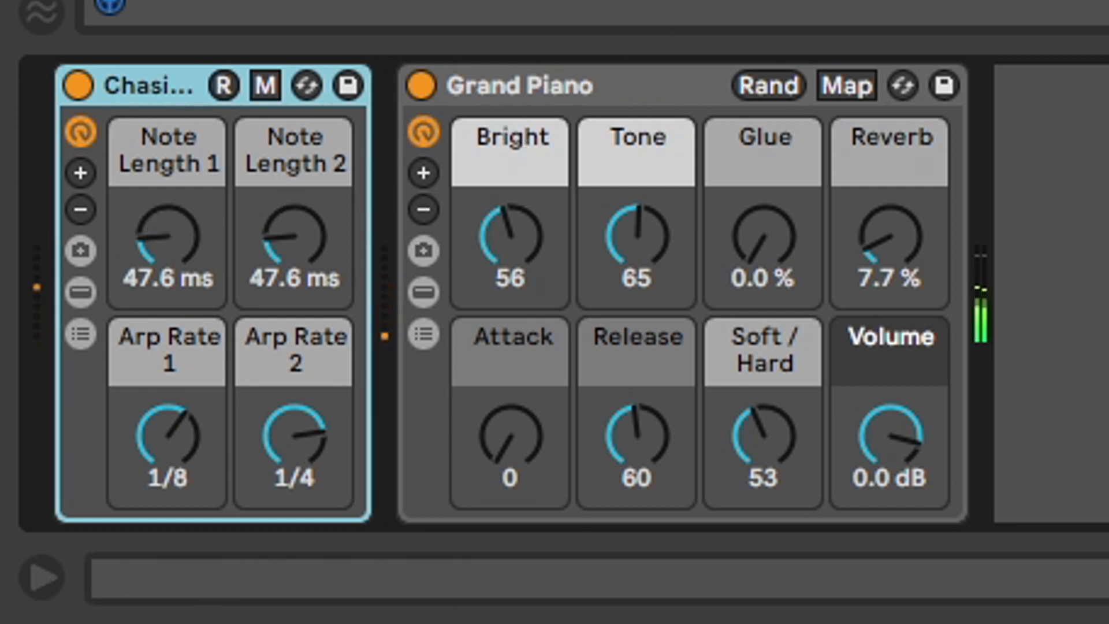
pyautogui.hotkey('ctrl', 'alt', 'l')
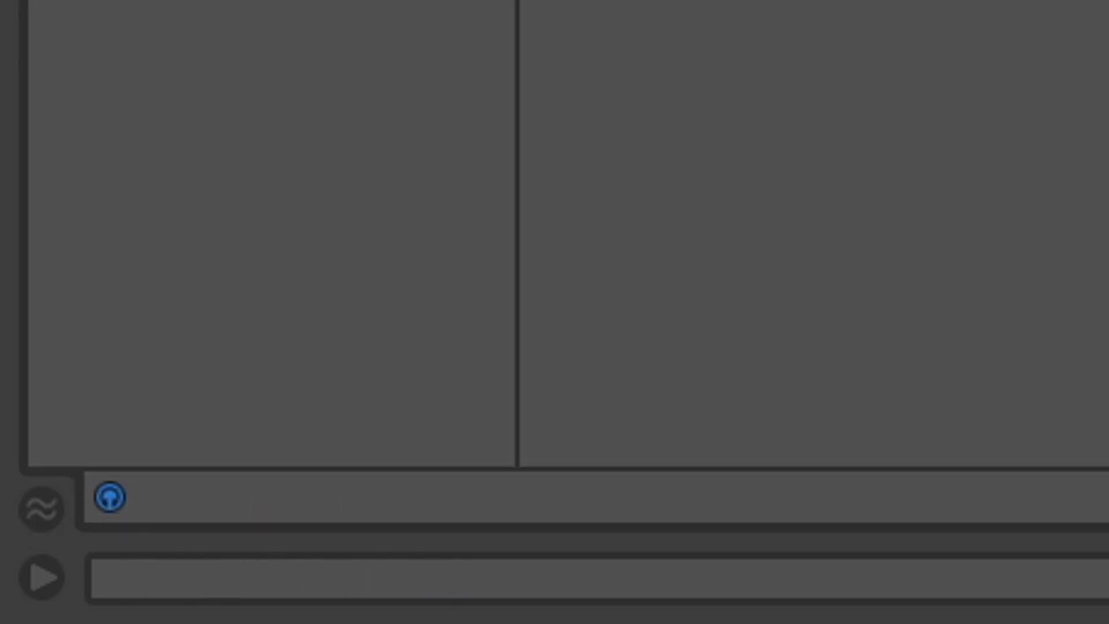
pyautogui.hotkey('ctrl', 'alt', 'l')
# Set the Chasing Arps note lengths to 496 ms and 268 ms and its arp rates to 1/24 and 1/12
pyautogui.moveTo(205, 269)
pyautogui.mouseDown()
pyautogui.moveTo(205, 254)
pyautogui.moveTo(203, 267)
pyautogui.mouseUp()
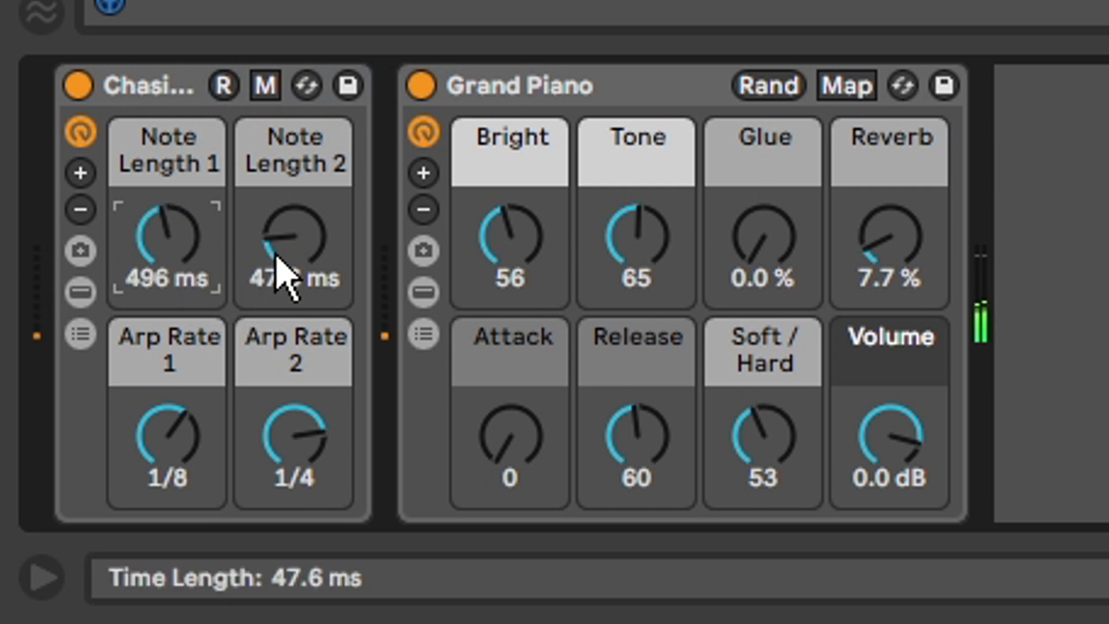
pyautogui.moveTo(276, 259); pyautogui.dragTo(285, 281)
pyautogui.moveTo(182, 437); pyautogui.dragTo(183, 456)
pyautogui.click(272, 446)
pyautogui.moveTo(272, 446); pyautogui.dragTo(273, 462)
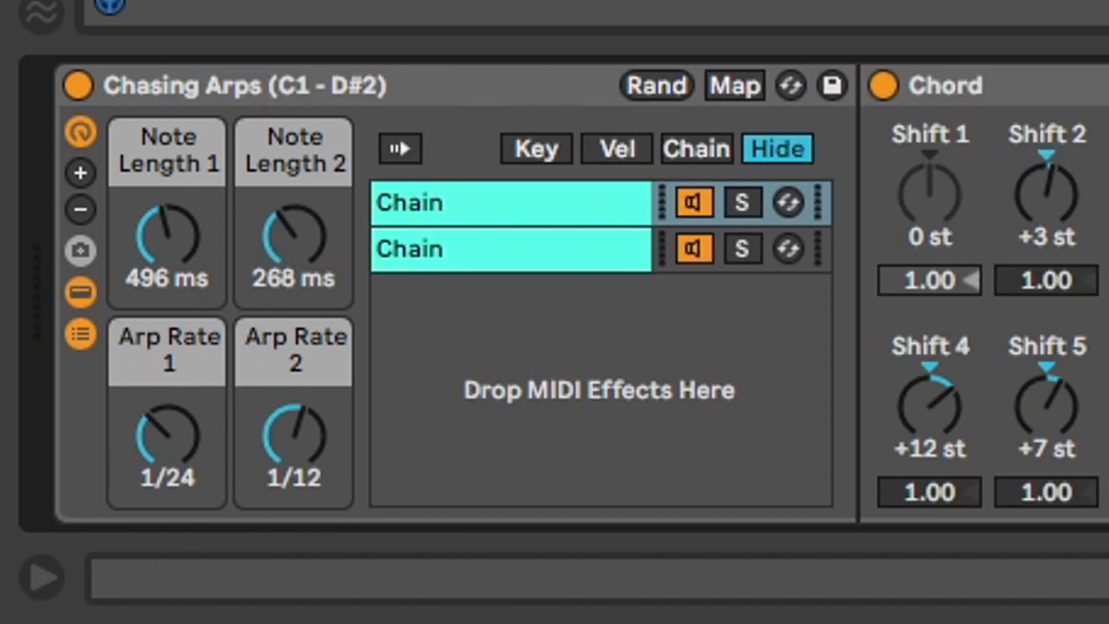
# Put the Basic Phrases rack in front of the Grand Piano and set its Root Note to F#
pyautogui.moveTo(254, 1); pyautogui.dragTo(233, 100)
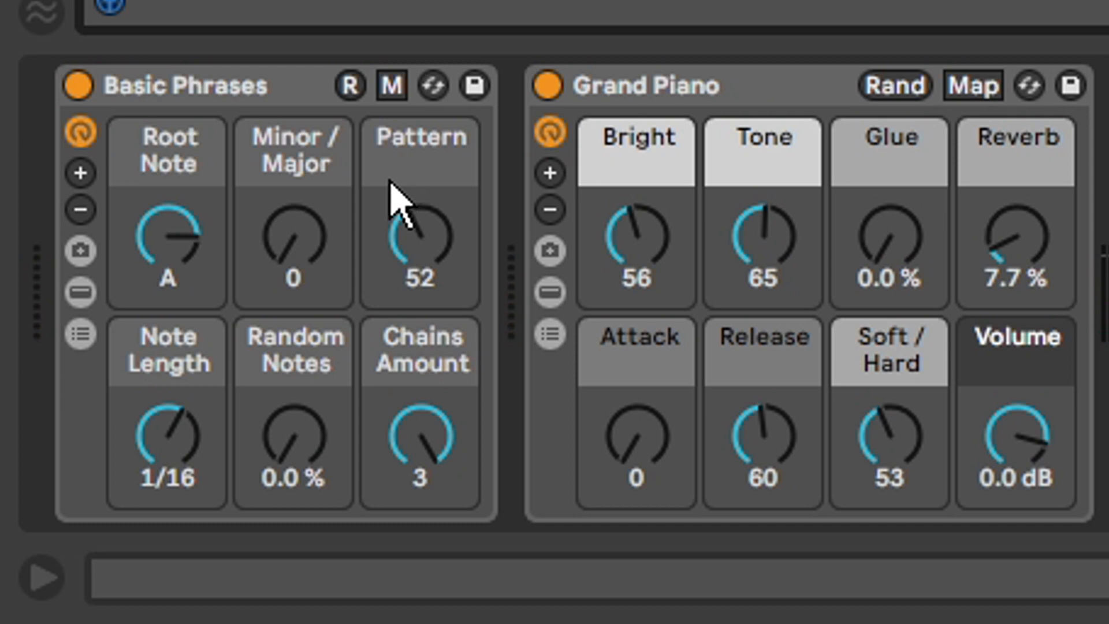
pyautogui.moveTo(164, 242); pyautogui.dragTo(163, 266)
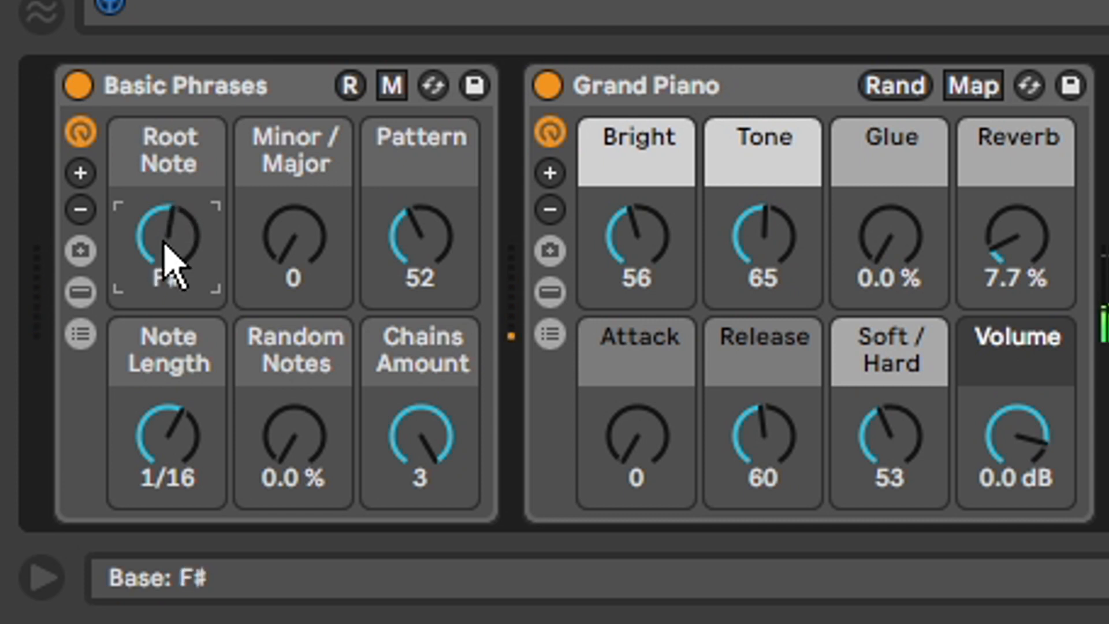
# Try the Minor / Major macro of Basic Phrases at 127 and set it back to 0
pyautogui.click(307, 260)
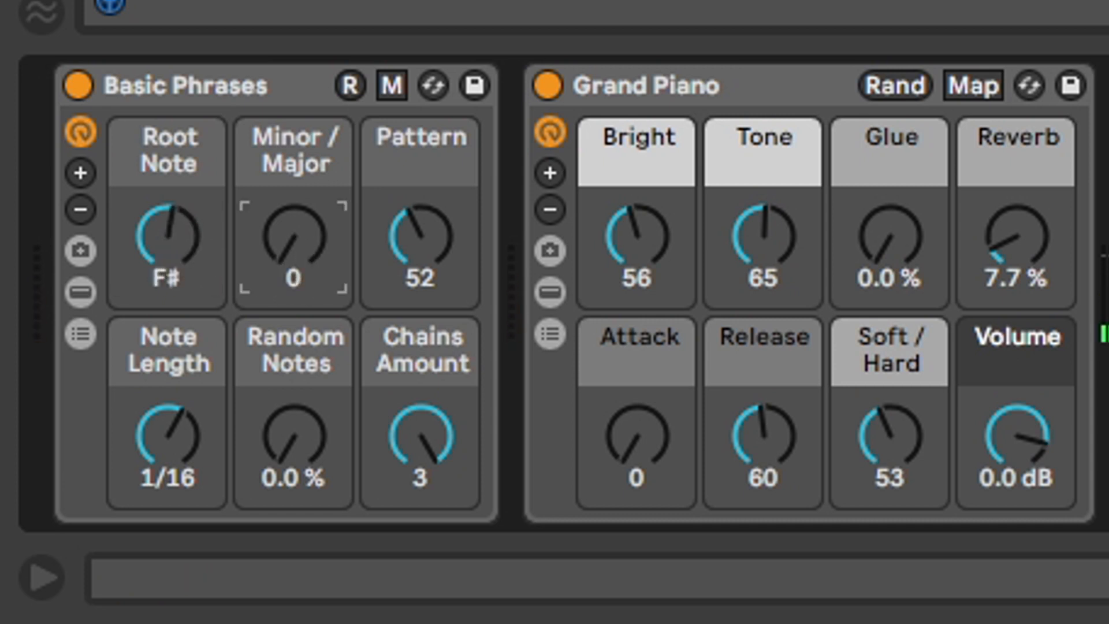
pyautogui.moveTo(307, 260); pyautogui.dragTo(302, 243)
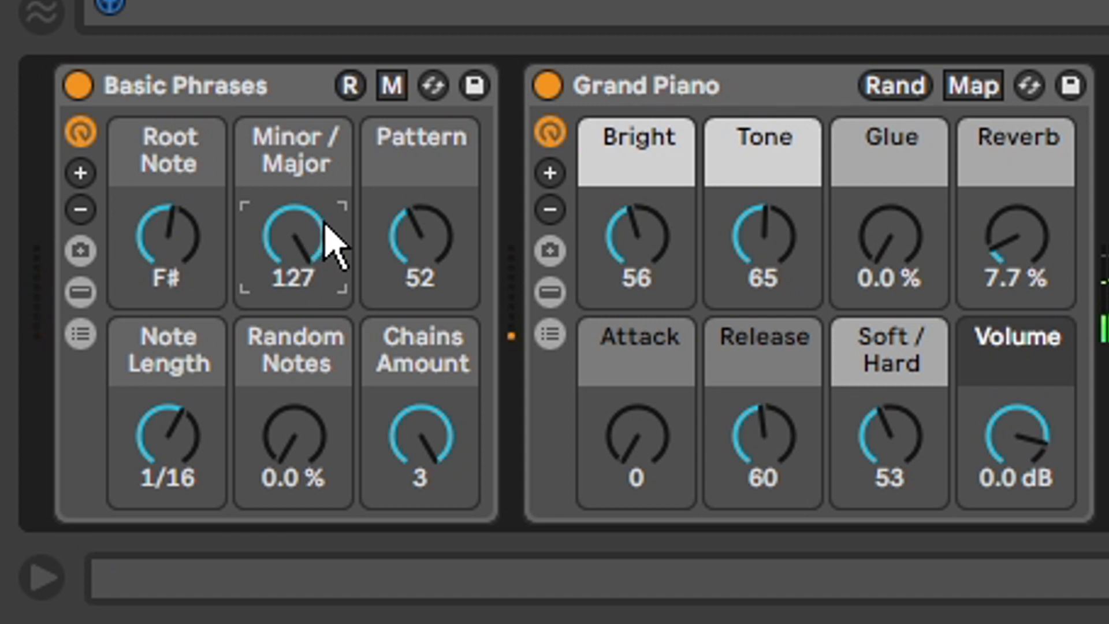
pyautogui.moveTo(282, 277); pyautogui.dragTo(277, 272)
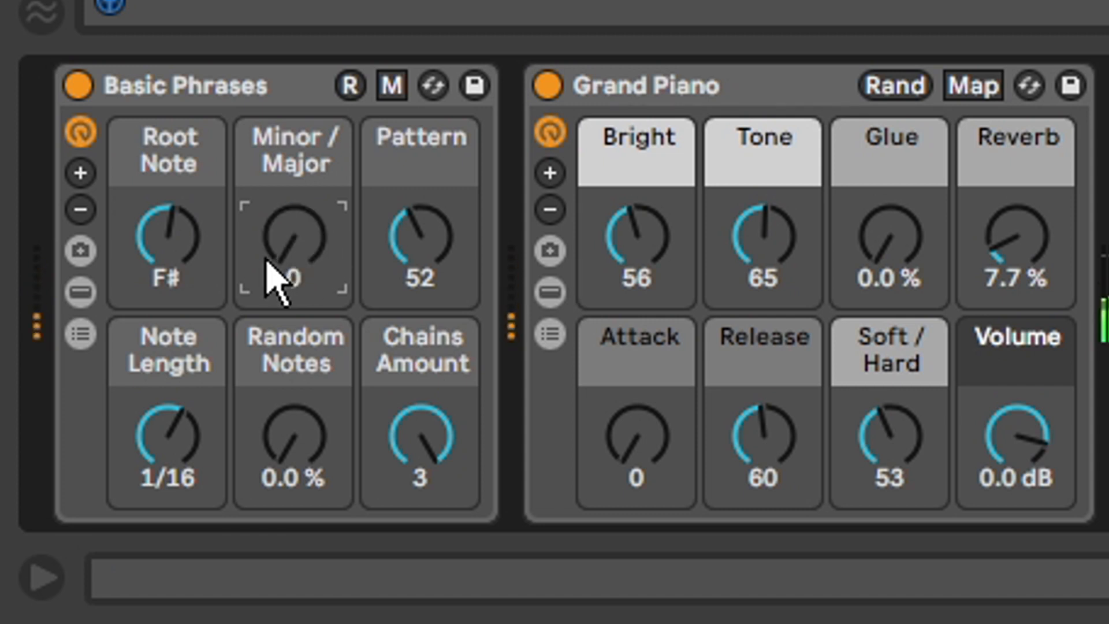
# Set the Basic Phrases Pattern to 17 and Random Notes to 76 %, and adjust Chains Amount
pyautogui.moveTo(418, 255); pyautogui.dragTo(418, 208)
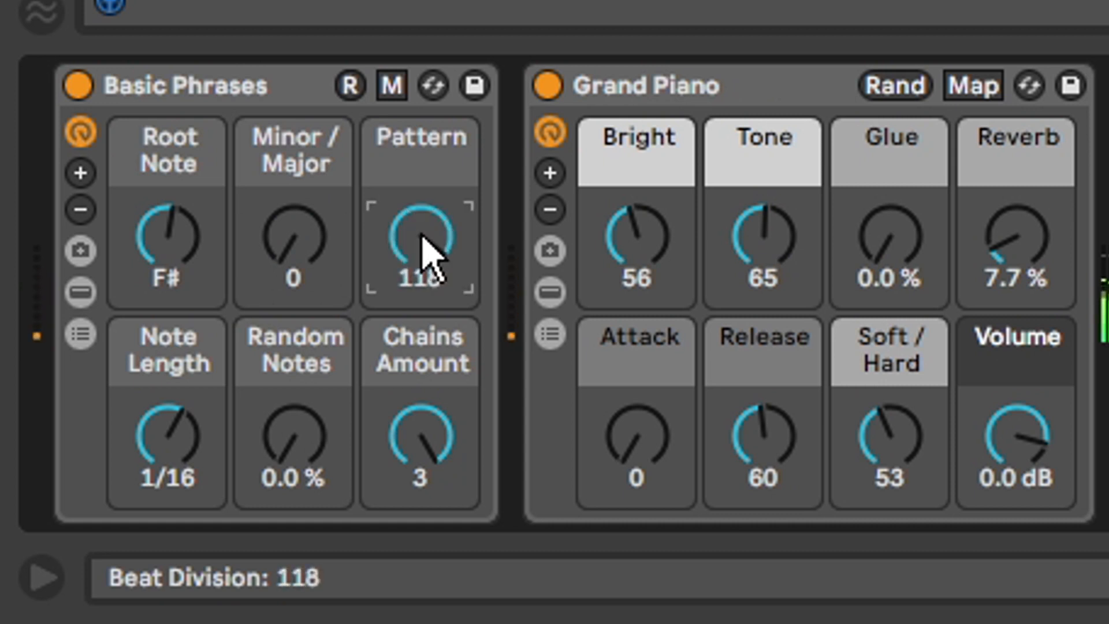
pyautogui.moveTo(422, 234)
pyautogui.mouseDown()
pyautogui.moveTo(422, 289)
pyautogui.moveTo(422, 220)
pyautogui.mouseUp()
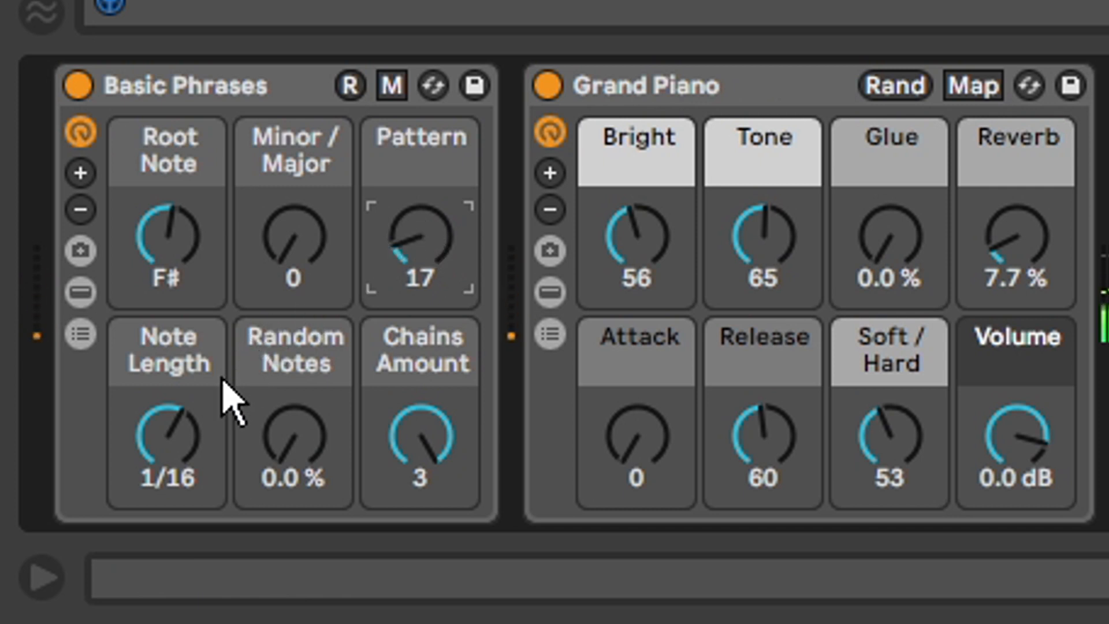
pyautogui.moveTo(280, 438); pyautogui.dragTo(279, 353)
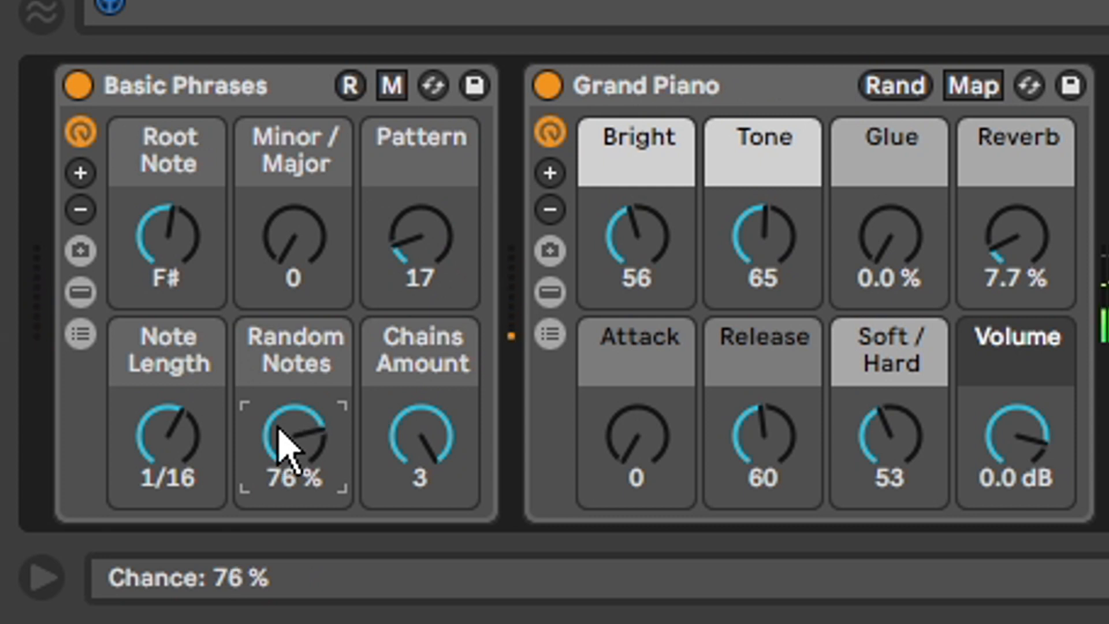
pyautogui.moveTo(434, 453)
pyautogui.mouseDown()
pyautogui.moveTo(434, 465)
pyautogui.moveTo(441, 449)
pyautogui.mouseUp()
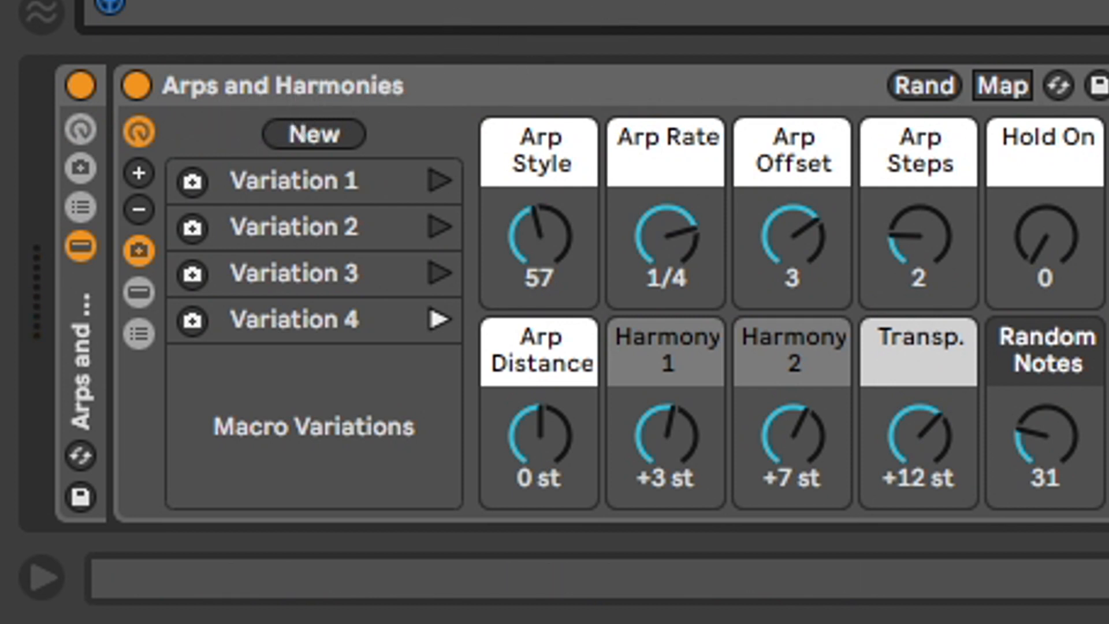
# Set Arp Style to 87, Arp Rate to 1/16, Arp Steps to 5 and Hold On to 52 in the Arps and Harmonies rack
pyautogui.hotkey('shift', 'Tab')
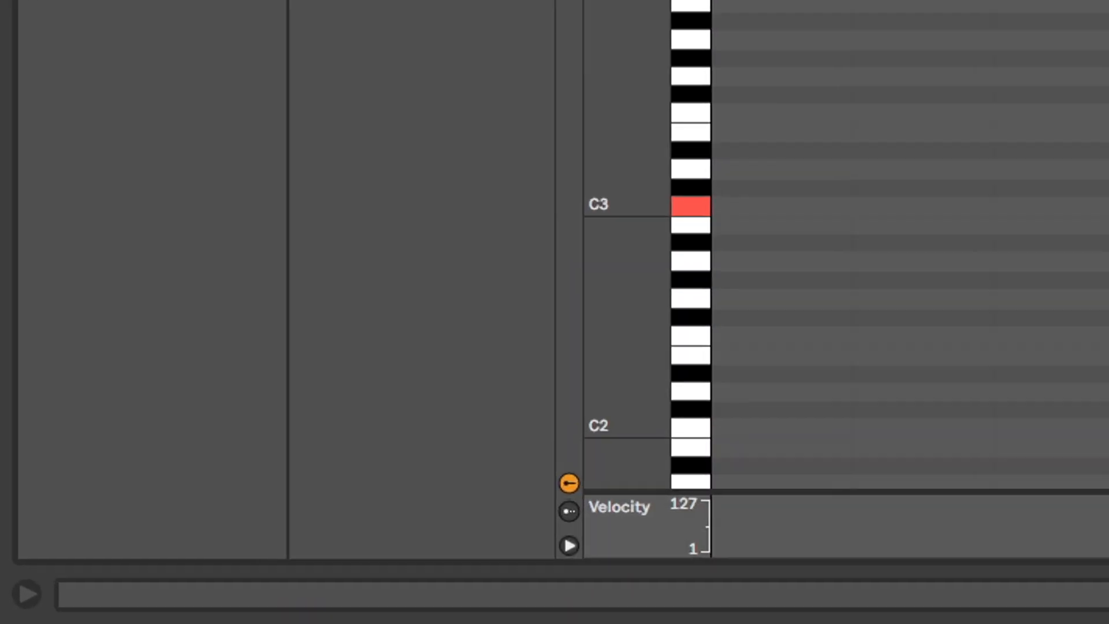
pyautogui.hotkey('shift', 'Tab')
pyautogui.moveTo(538, 248)
pyautogui.mouseDown()
pyautogui.moveTo(537, 300)
pyautogui.moveTo(537, 220)
pyautogui.moveTo(550, 251)
pyautogui.mouseUp()
pyautogui.moveTo(667, 236)
pyautogui.mouseDown()
pyautogui.moveTo(667, 222)
pyautogui.moveTo(674, 242)
pyautogui.mouseUp()
pyautogui.moveTo(911, 243); pyautogui.dragTo(906, 248)
pyautogui.moveTo(1072, 260)
pyautogui.mouseDown()
pyautogui.moveTo(1072, 240)
pyautogui.moveTo(1070, 255)
pyautogui.mouseUp()
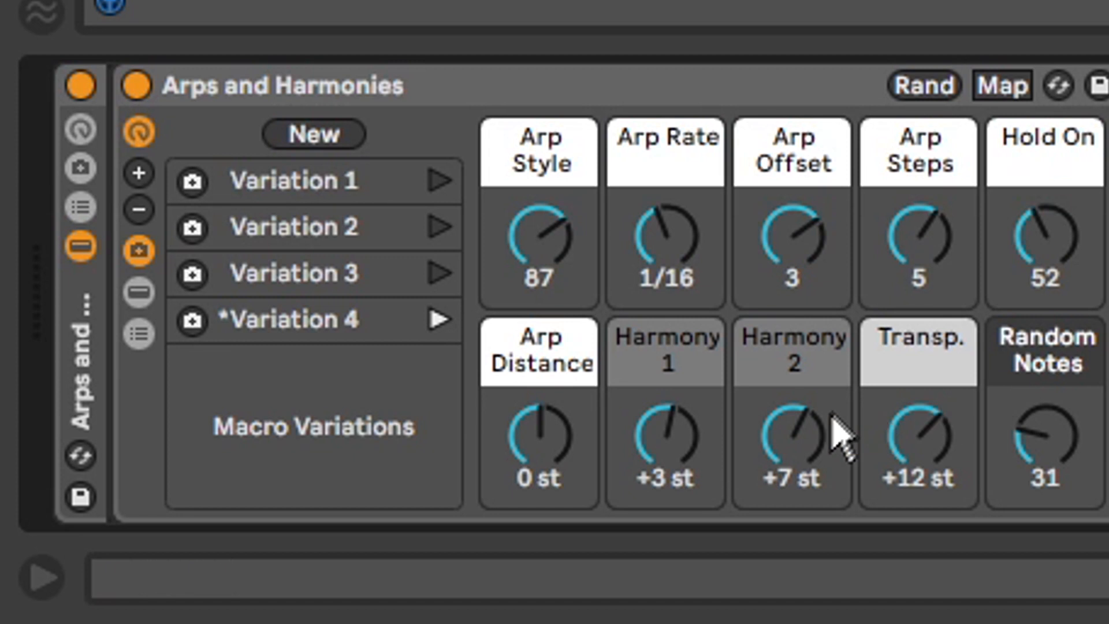
# Set Arp Rate to 1/12, Arp Distance to -2 st, Random Notes to 54 and Harmony 1 to +8 st in Arps and Harmonies
pyautogui.moveTo(656, 243); pyautogui.dragTo(619, 285)
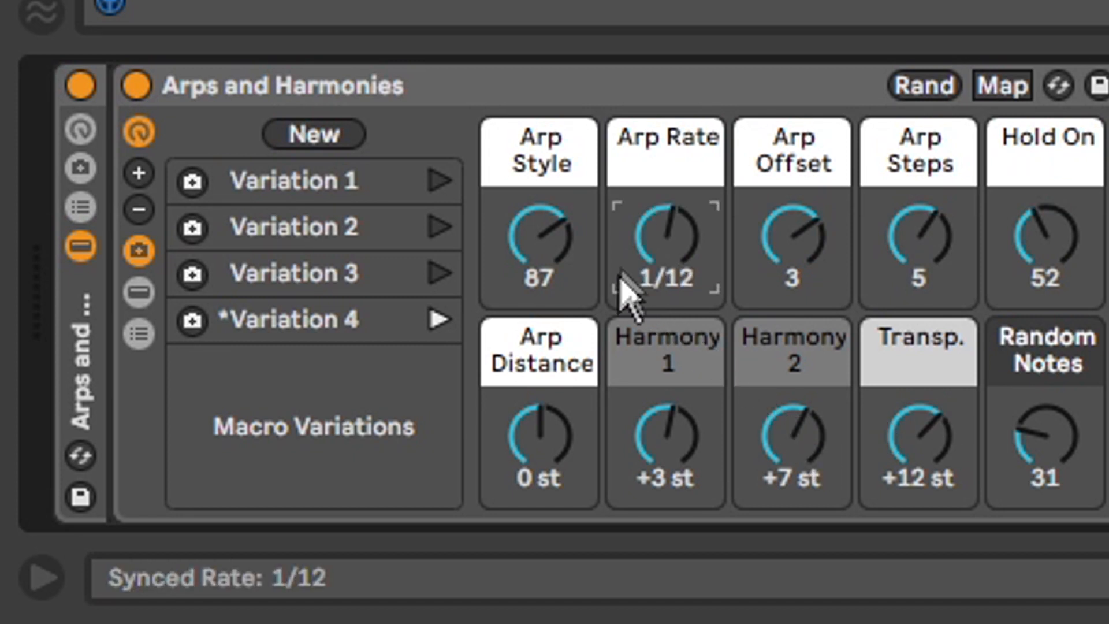
pyautogui.moveTo(549, 459); pyautogui.dragTo(543, 448)
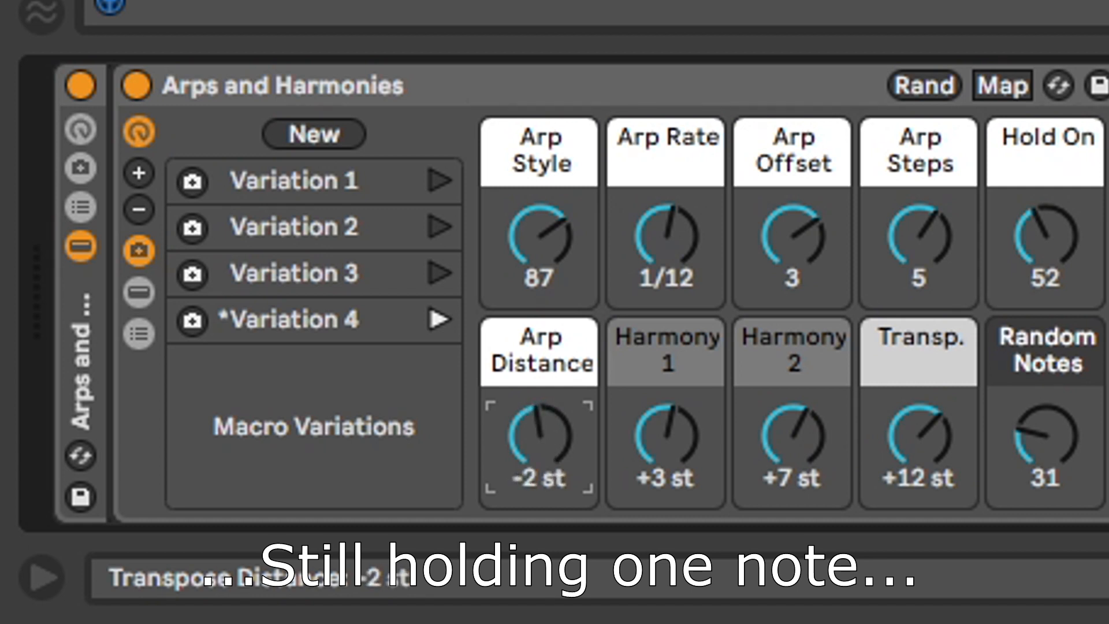
pyautogui.click(1035, 448)
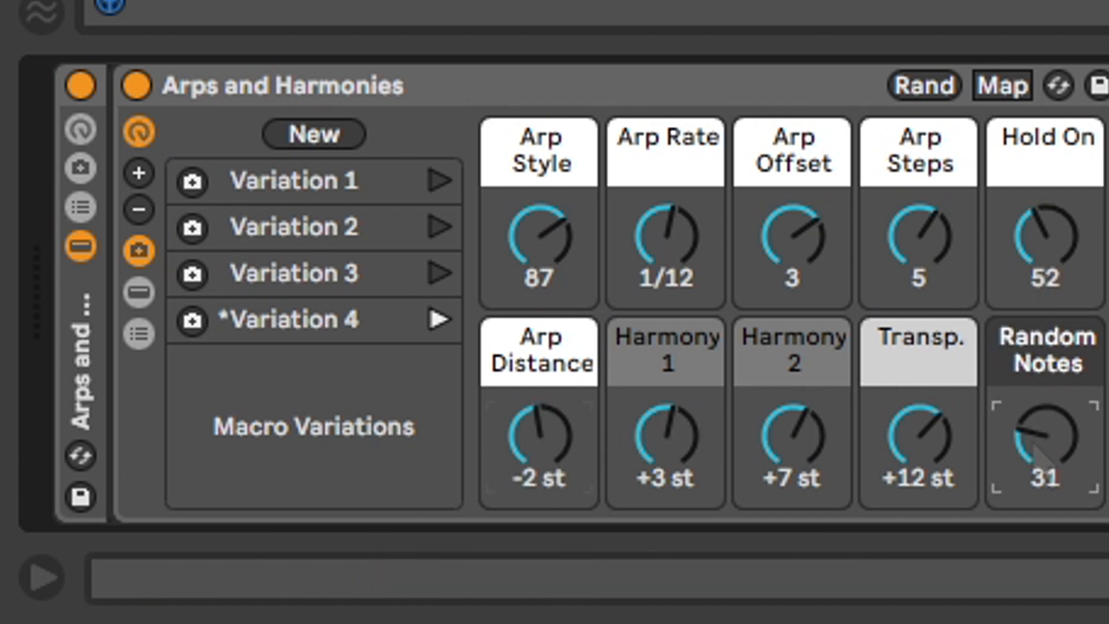
pyautogui.moveTo(1035, 448); pyautogui.dragTo(1036, 430)
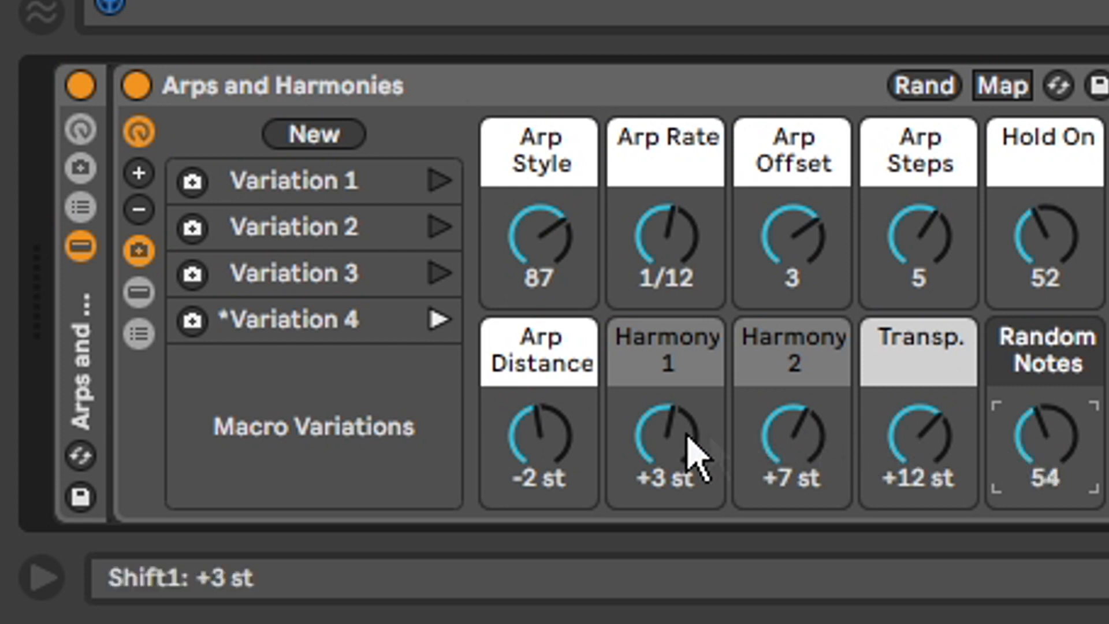
pyautogui.moveTo(688, 435); pyautogui.dragTo(672, 434)
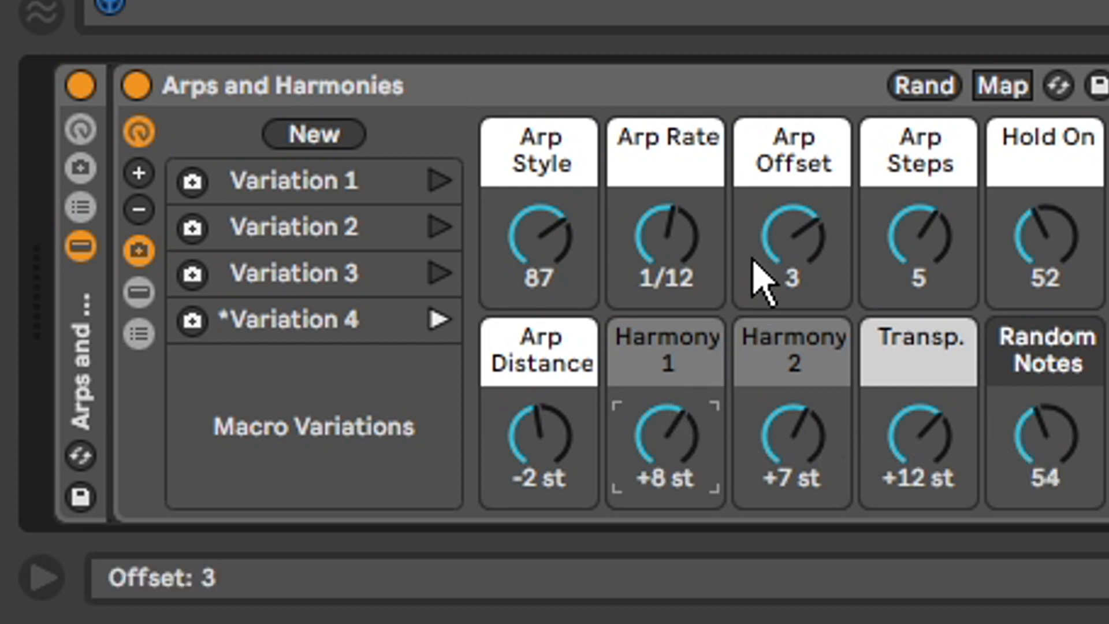
pyautogui.click(780, 248)
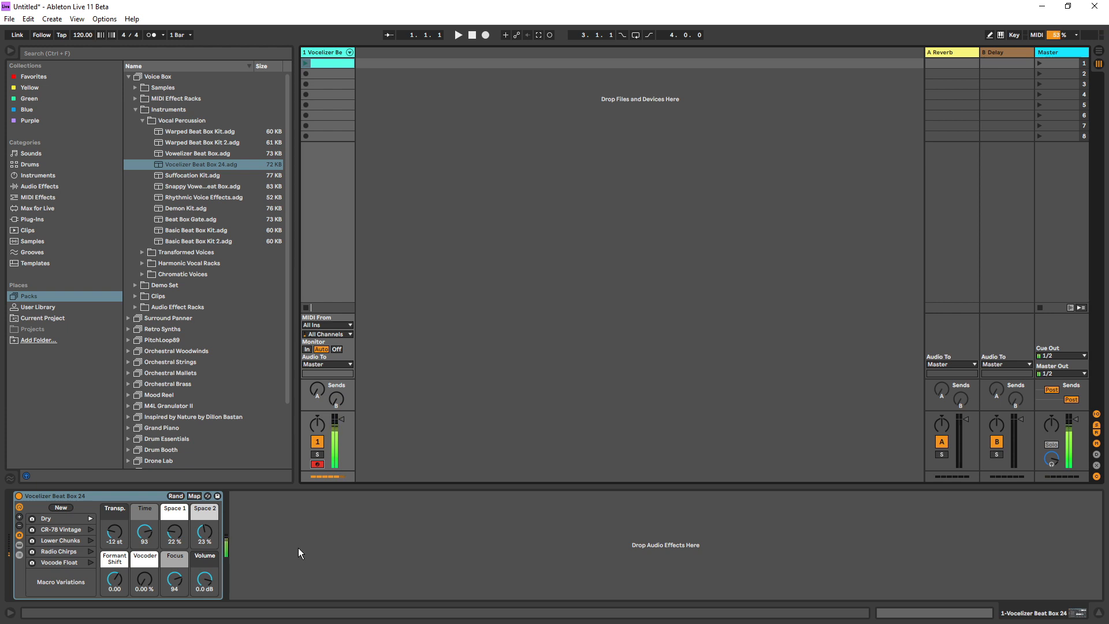
# Recall the Lower Chunks, Vocode Float and Radio Chirps variations in the Vocelizer Beat Box 24 instrument
pyautogui.click(91, 540)
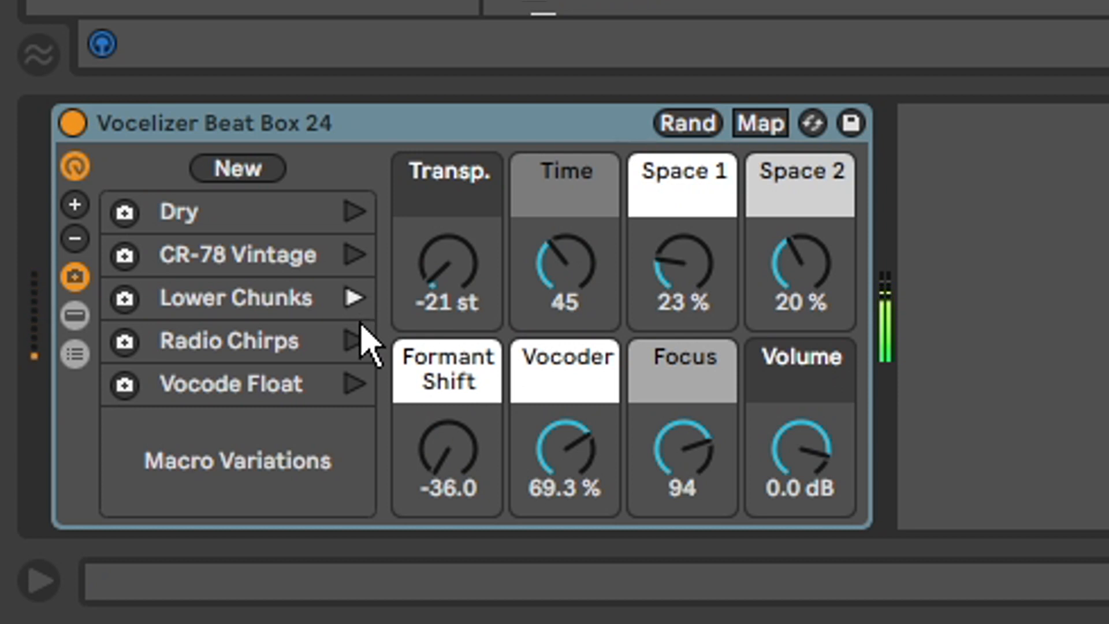
pyautogui.click(350, 394)
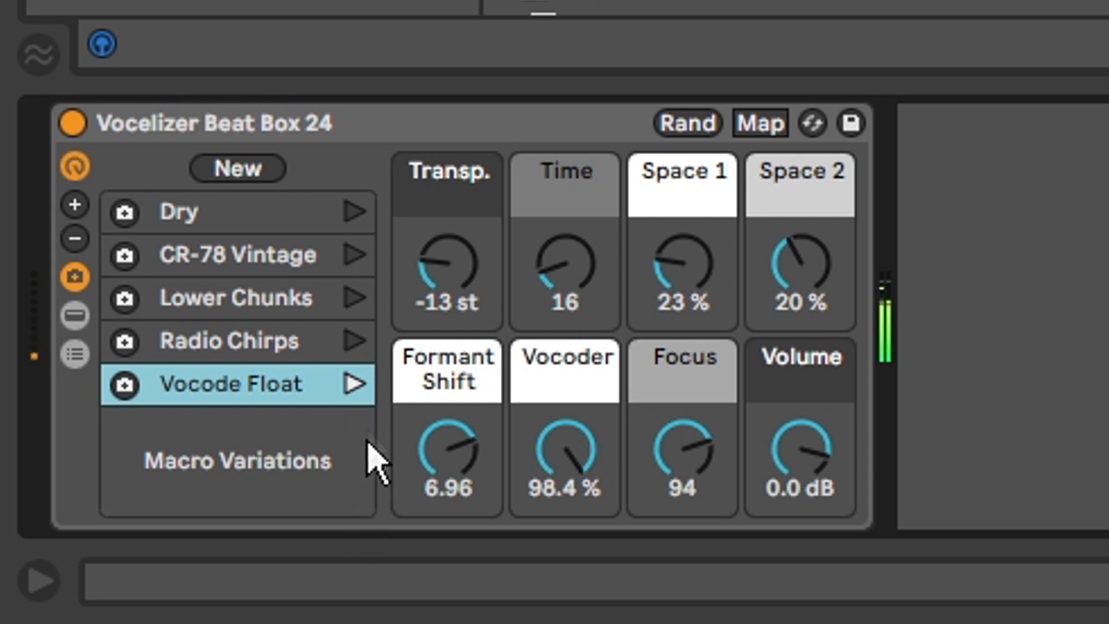
pyautogui.click(355, 342)
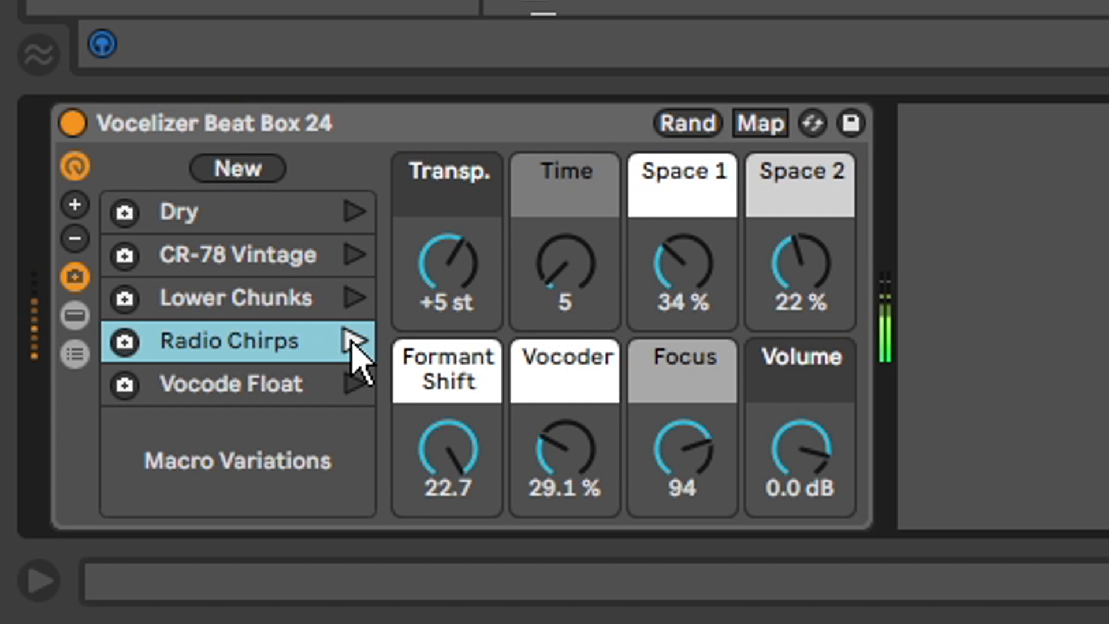
# Recall the CR-78 Vintage variation in the Vocelizer Beat Box 24 instrument and stop playback
pyautogui.click(353, 342)
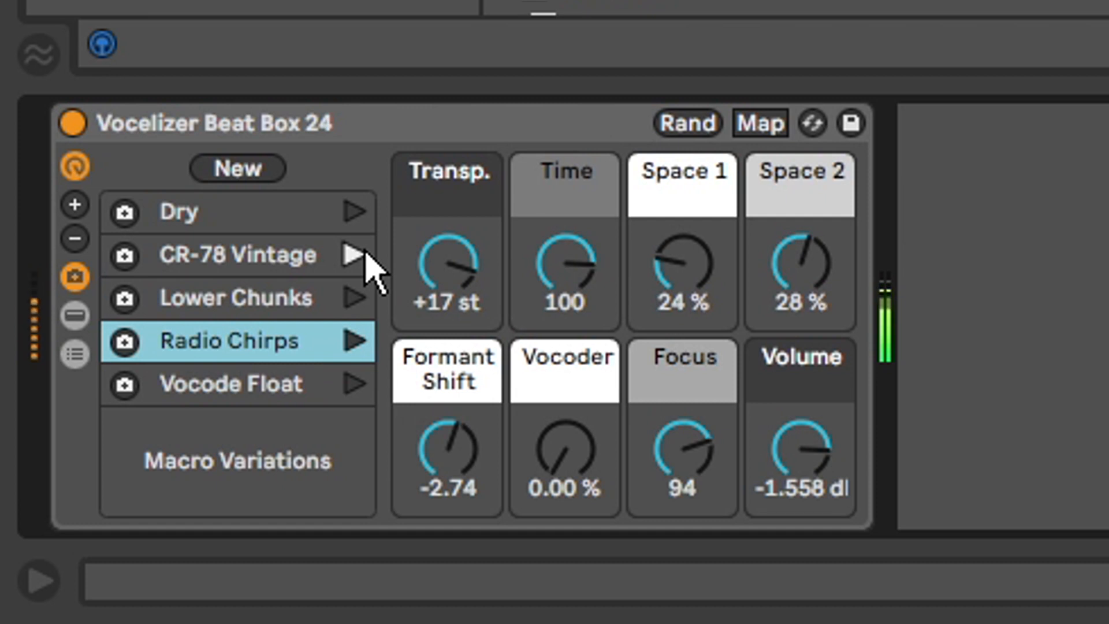
pyautogui.press('space')
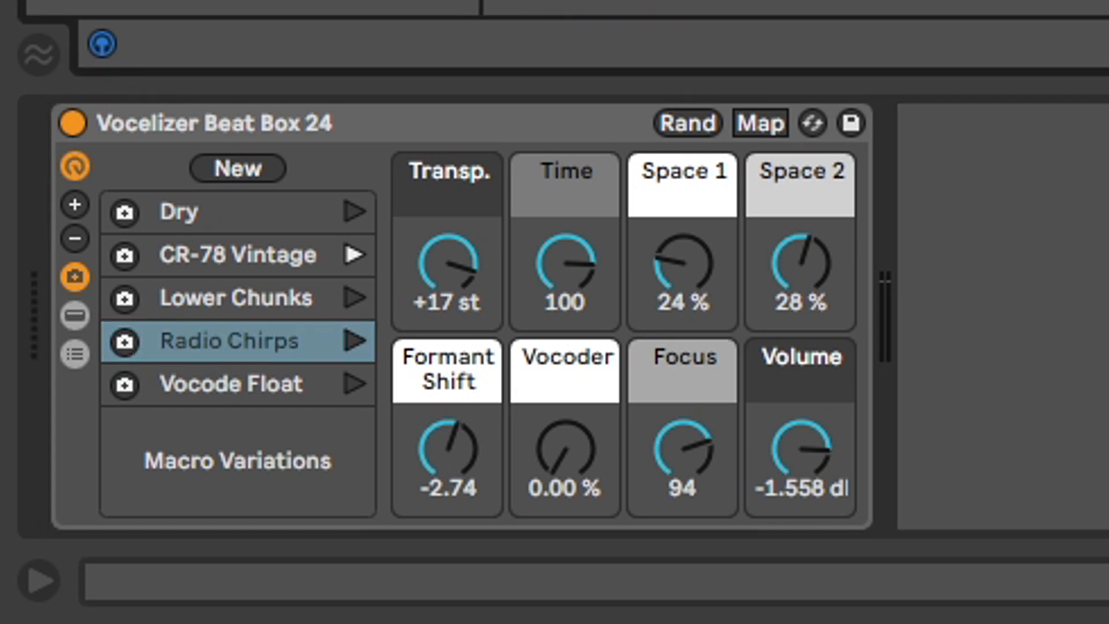
# Load the Overtones Philipp instrument and toggle the chain list of its Backing Strings rack on and off
pyautogui.press('Down')
pyautogui.press('Return')
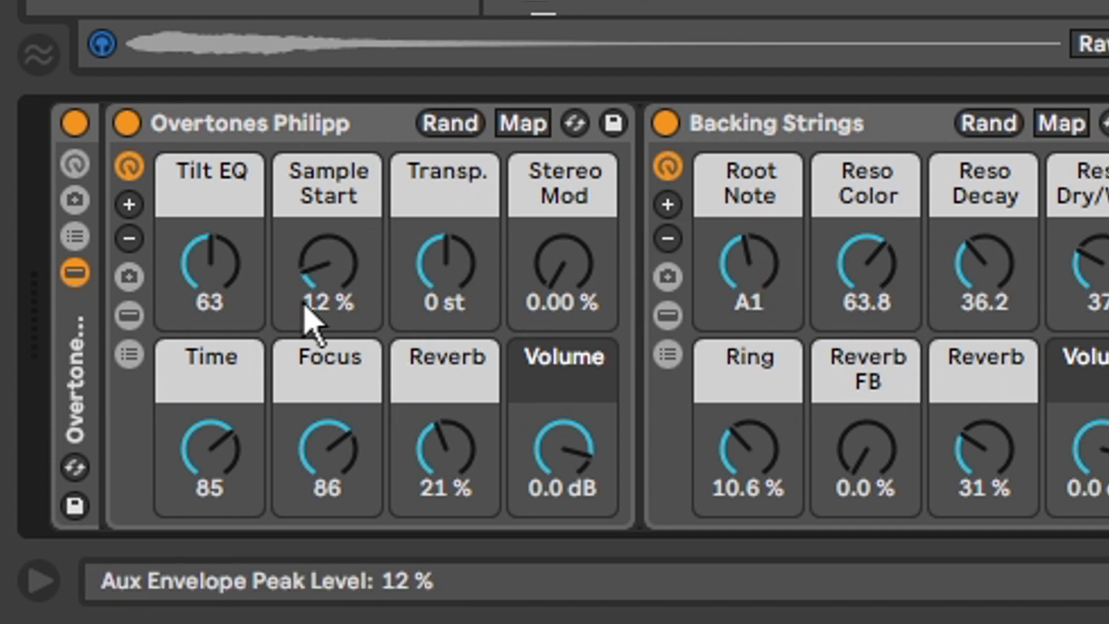
pyautogui.click(669, 351)
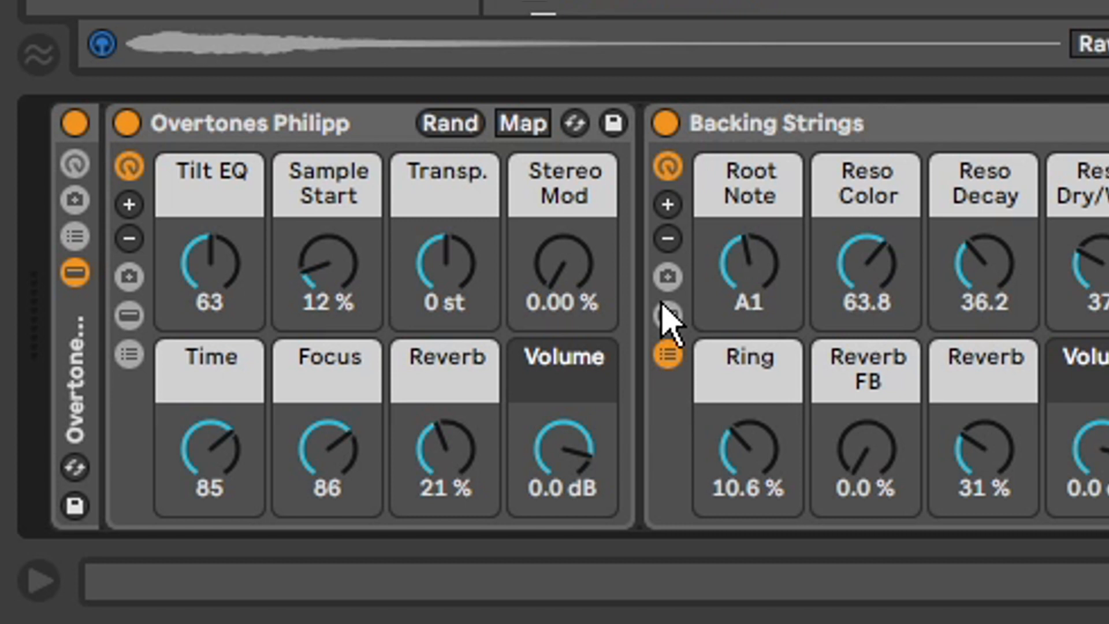
pyautogui.click(670, 355)
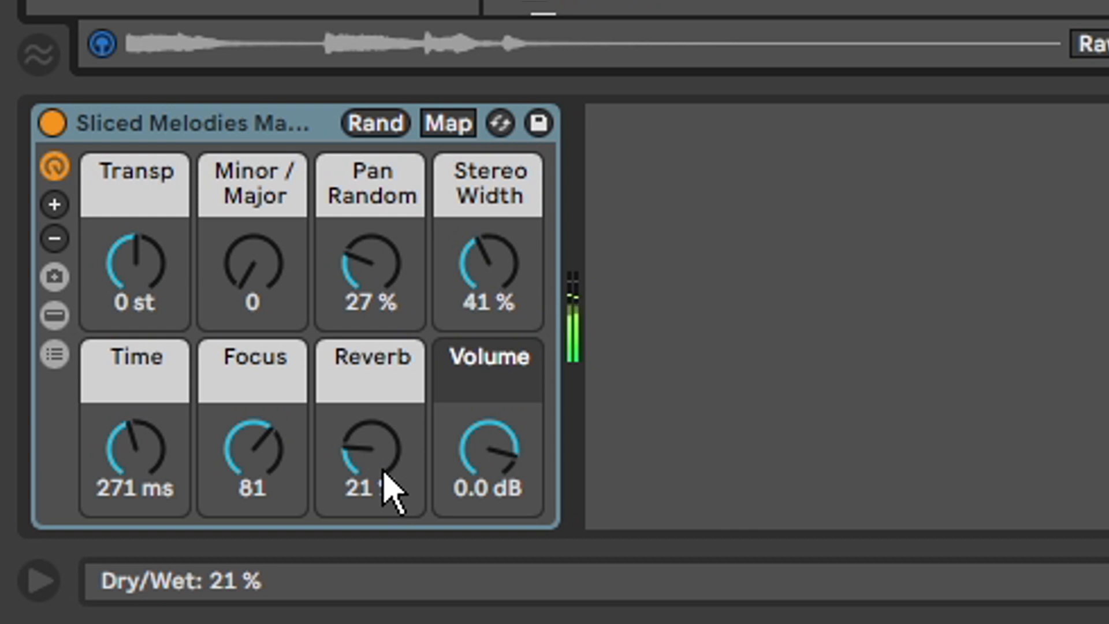
# Set Reverb to 100 % and Minor / Major to 1 in the Sliced Melodies instrument, and adjust Pan Random
pyautogui.moveTo(391, 458); pyautogui.dragTo(391, 370)
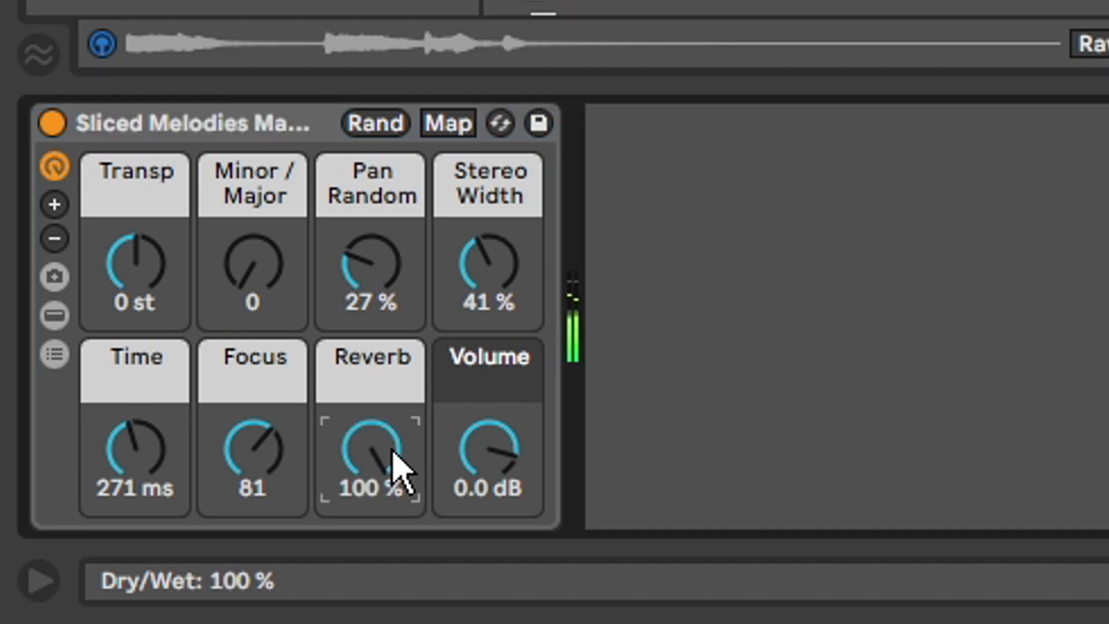
pyautogui.moveTo(253, 263); pyautogui.dragTo(253, 254)
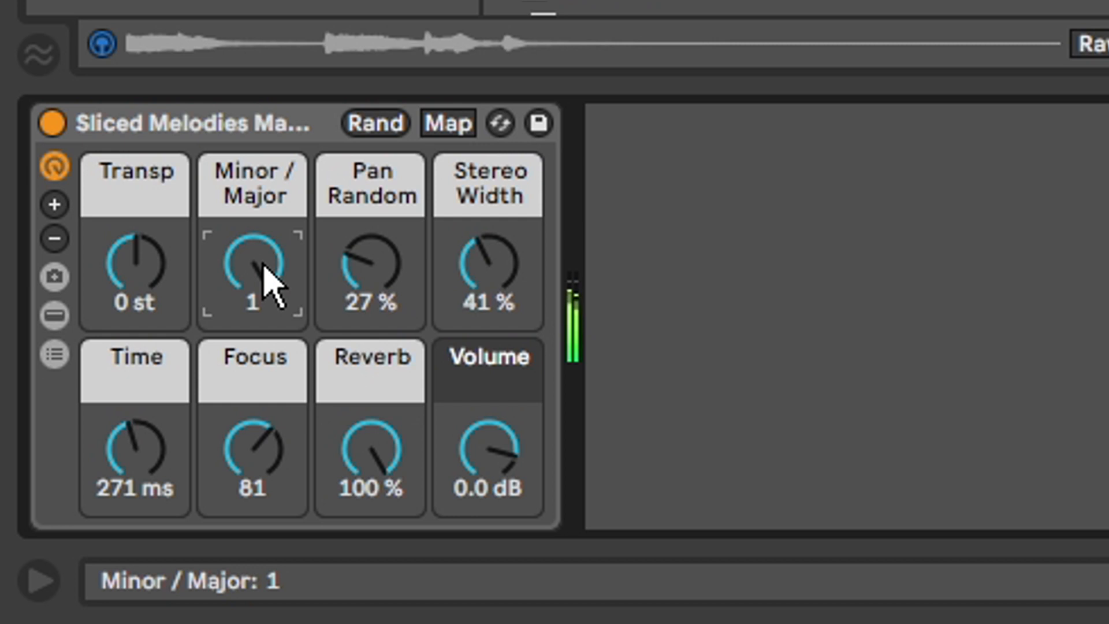
pyautogui.moveTo(341, 272); pyautogui.dragTo(342, 238)
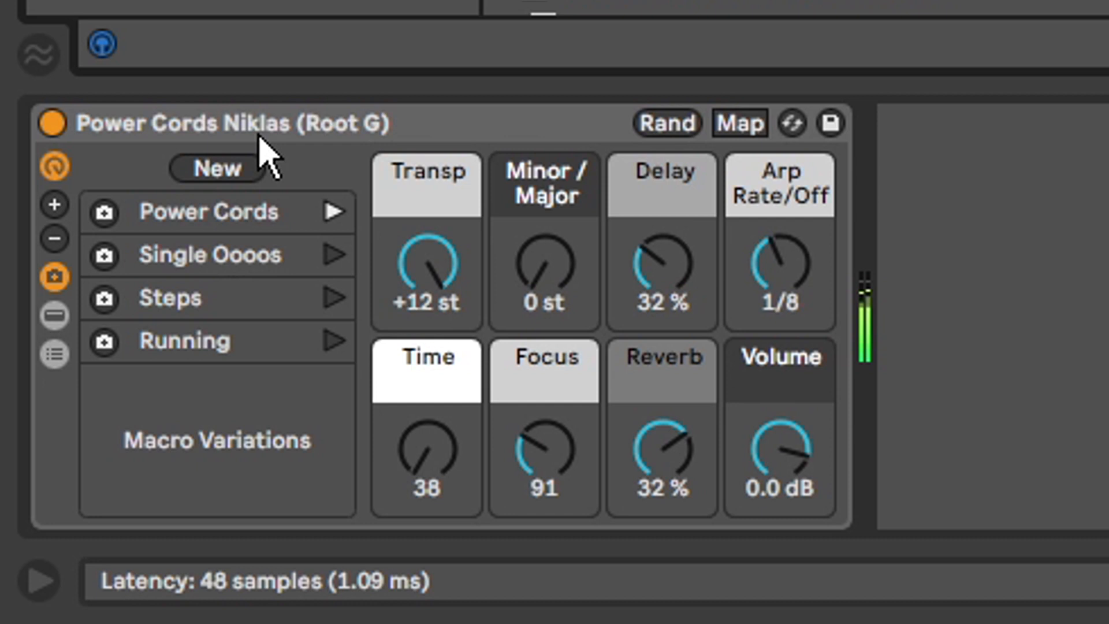
# Set Minor / Major to +1 st in Power Cords Niklas (Root G), and recall its Single Oooos and Running variations
pyautogui.click(544, 266)
pyautogui.moveTo(545, 266); pyautogui.dragTo(547, 272)
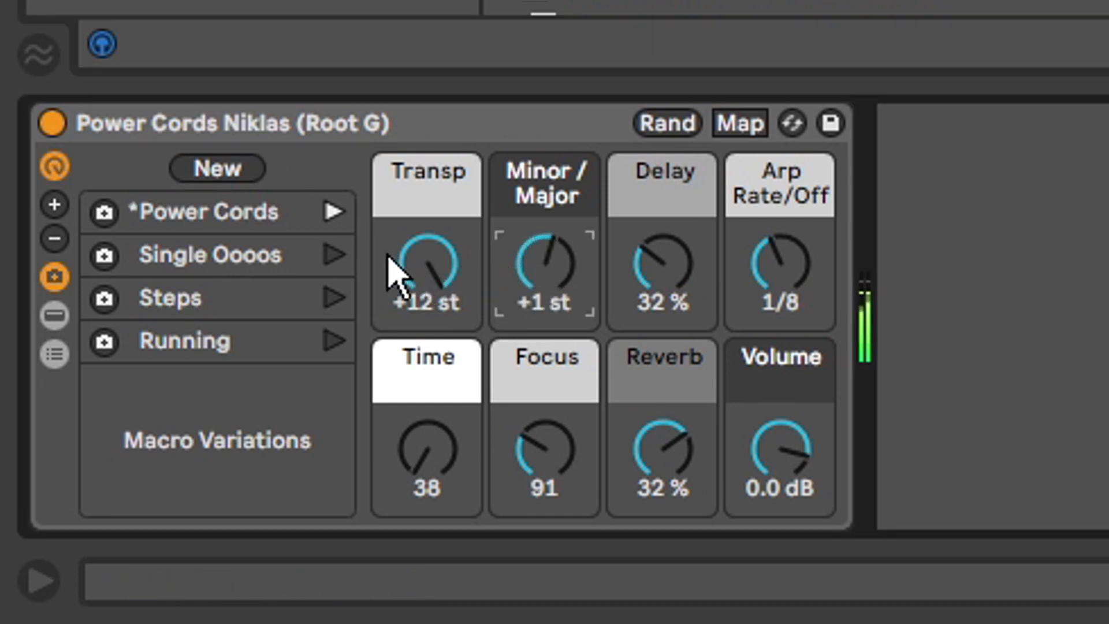
pyautogui.click(339, 261)
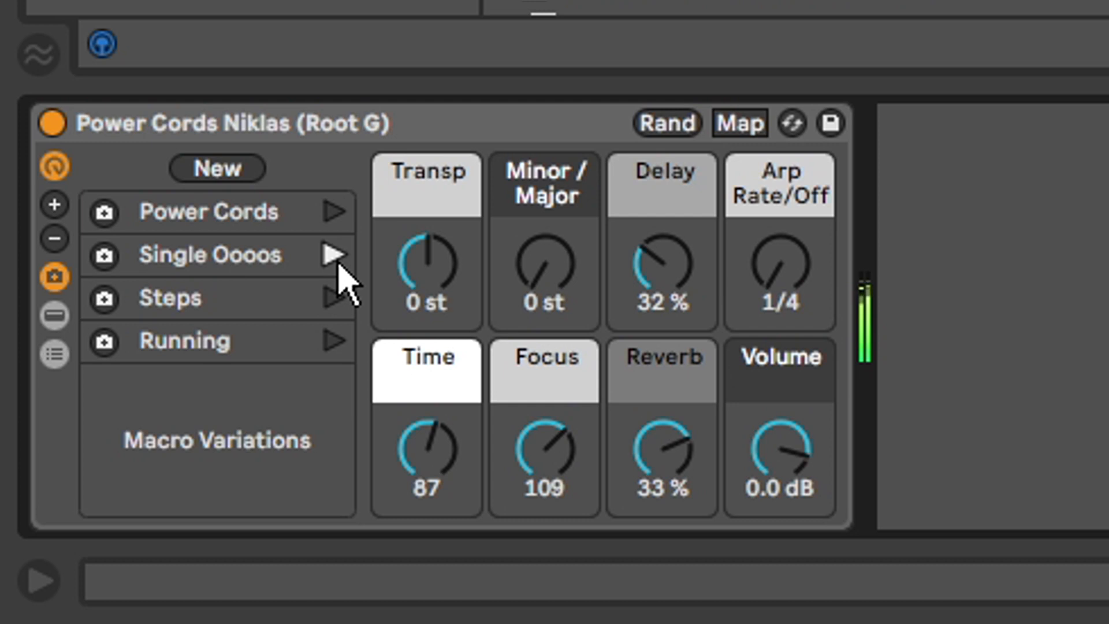
pyautogui.click(327, 338)
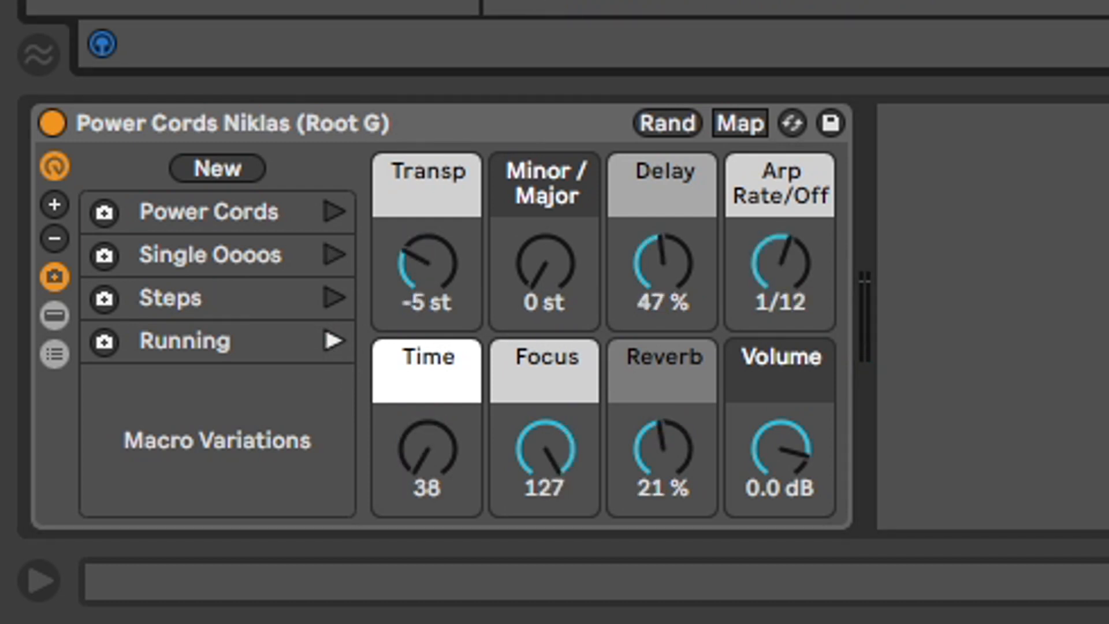
pyautogui.click(376, 142)
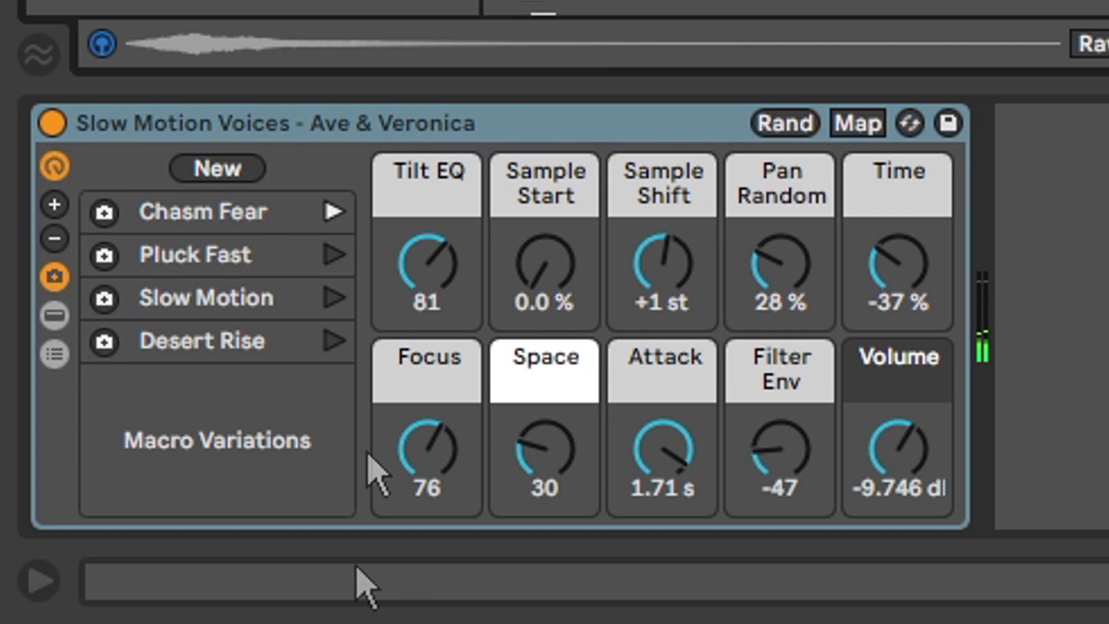
# Recall the Slow Motion and Desert Rise variations in the Slow Motion Voices - Ave & Veronica instrument
pyautogui.click(344, 297)
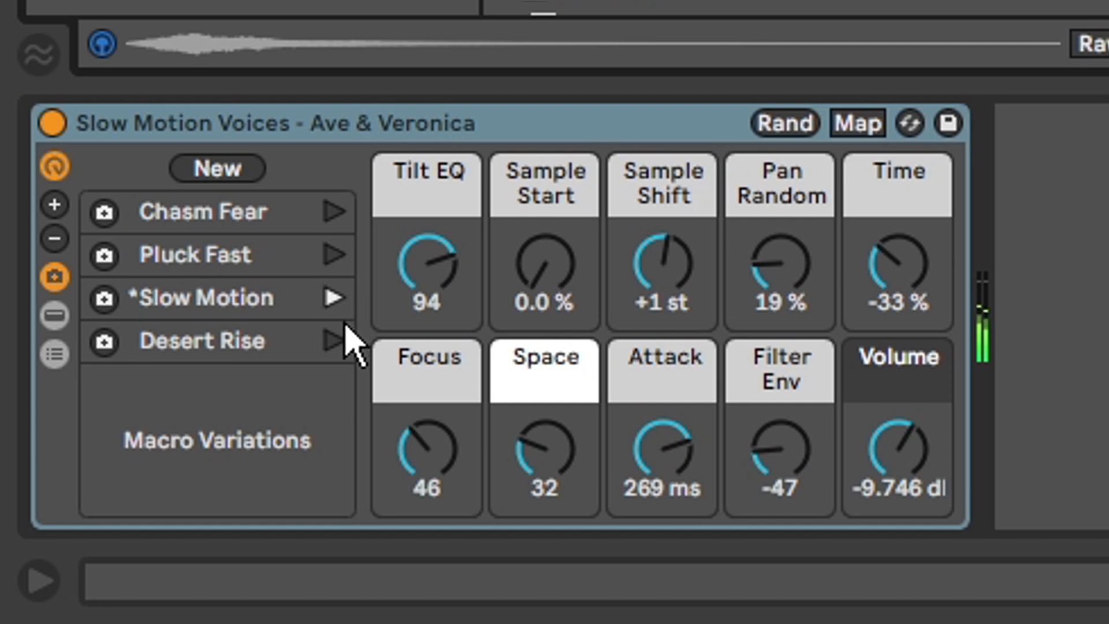
pyautogui.click(333, 341)
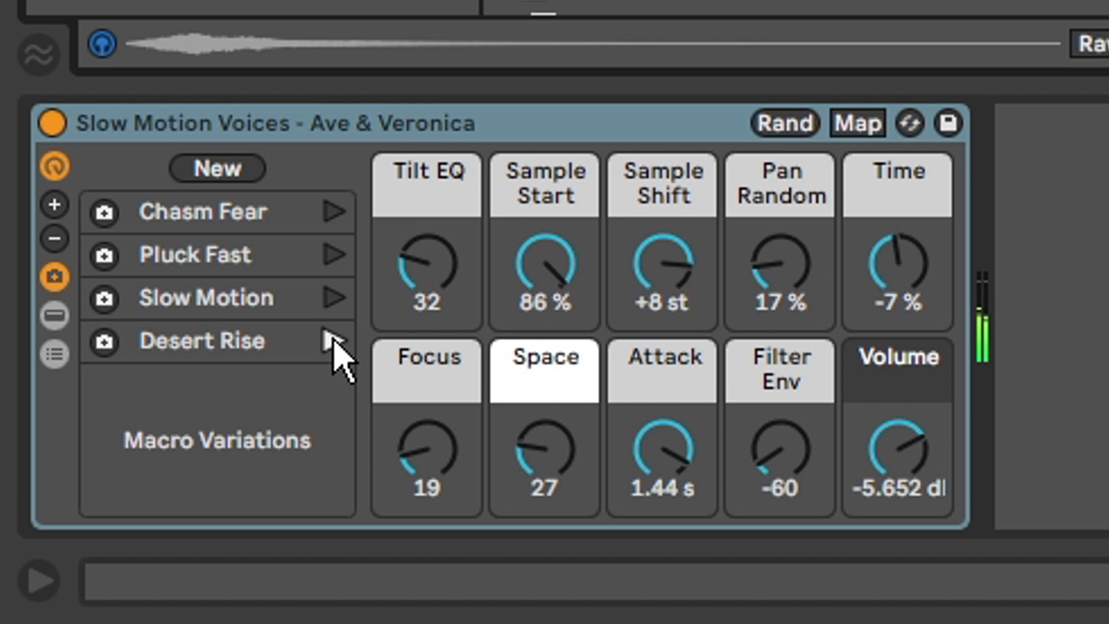
pyautogui.click(334, 340)
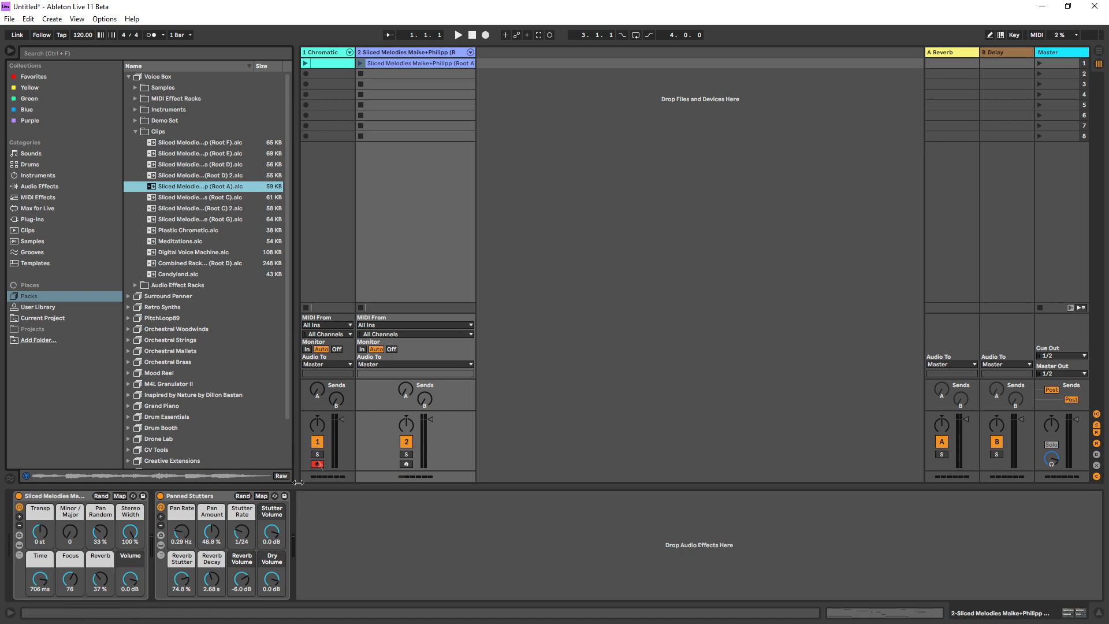
# Play and stop the Sliced Melodies Maike+Philipp clip on track 2, examine its MIDI notes, and close the clip view
pyautogui.click(360, 64)
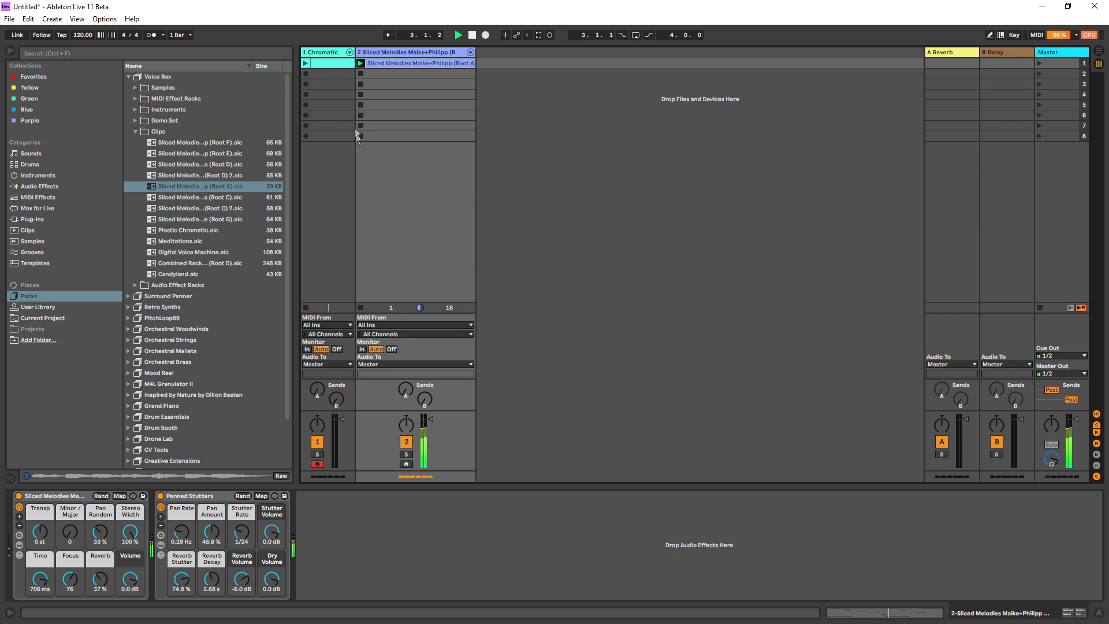
pyautogui.click(360, 308)
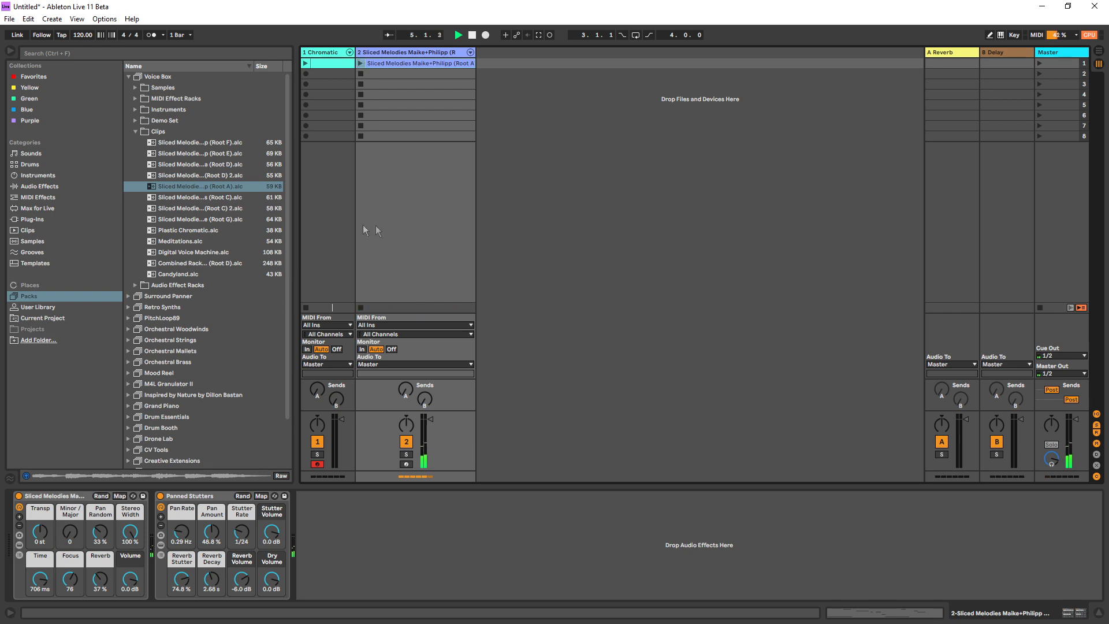
pyautogui.doubleClick(408, 64)
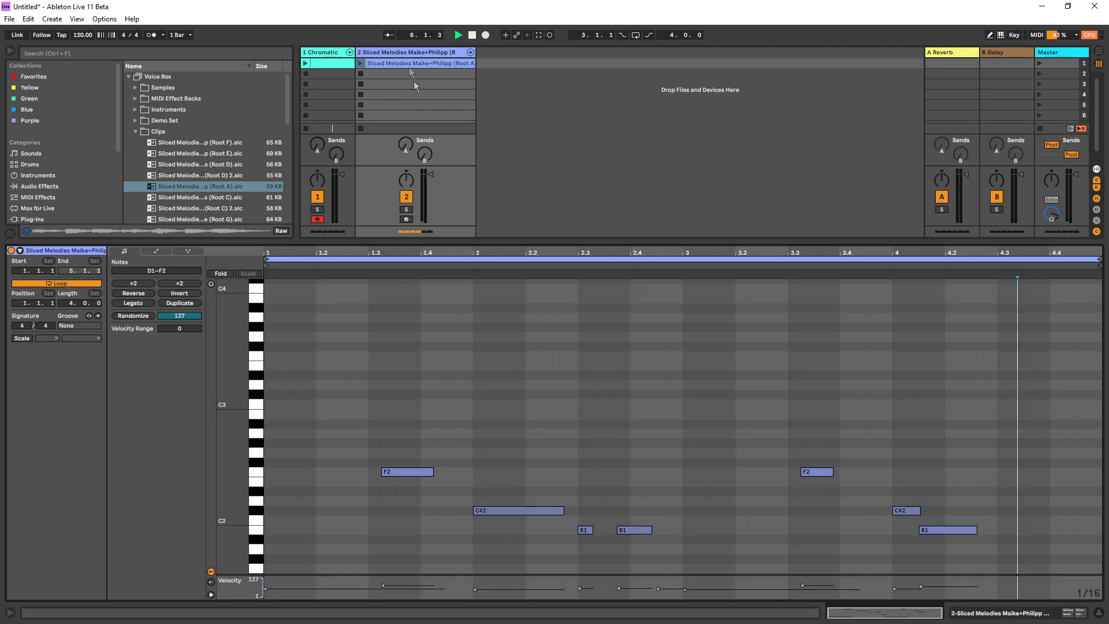
pyautogui.scroll(3, 636, 393)
pyautogui.scroll(-3, 485, 462)
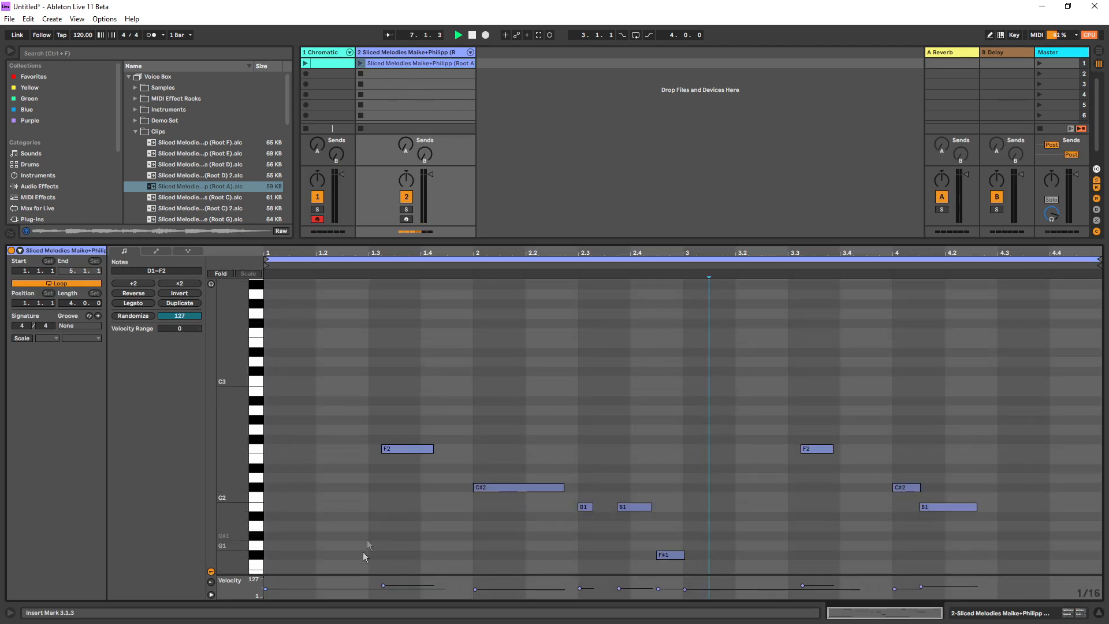
pyautogui.hotkey('ctrl', 'alt', 'l')
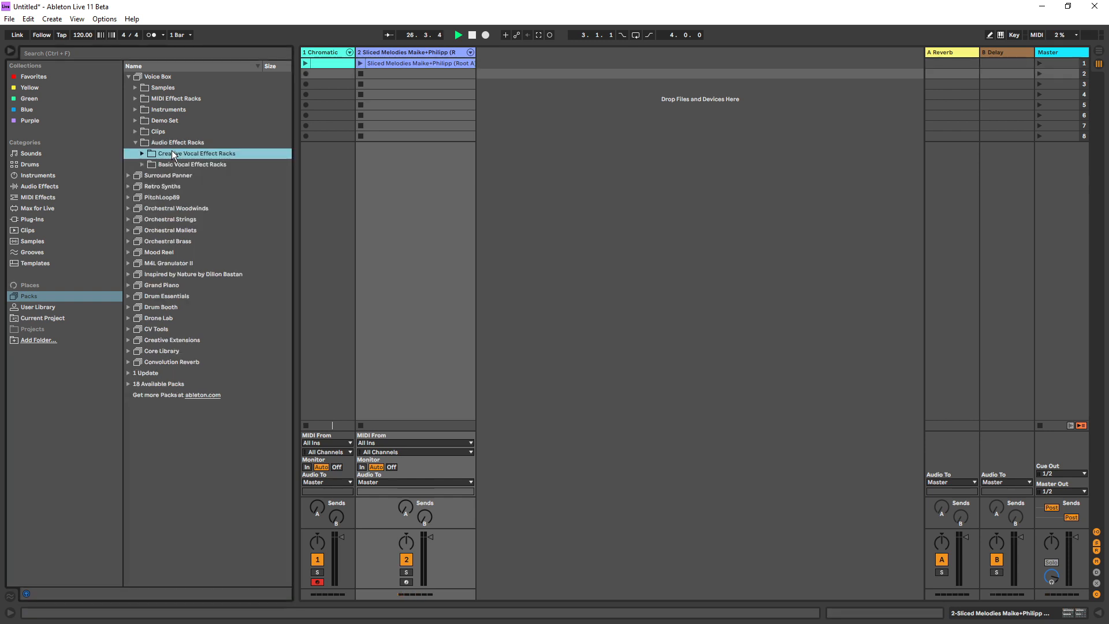
# Add the Pipe Gaze rack from the Creative Vocal Effect Racks folder to a new audio track
pyautogui.press('Right')
pyautogui.press('Left')
pyautogui.press('Down')
pyautogui.press('Right')
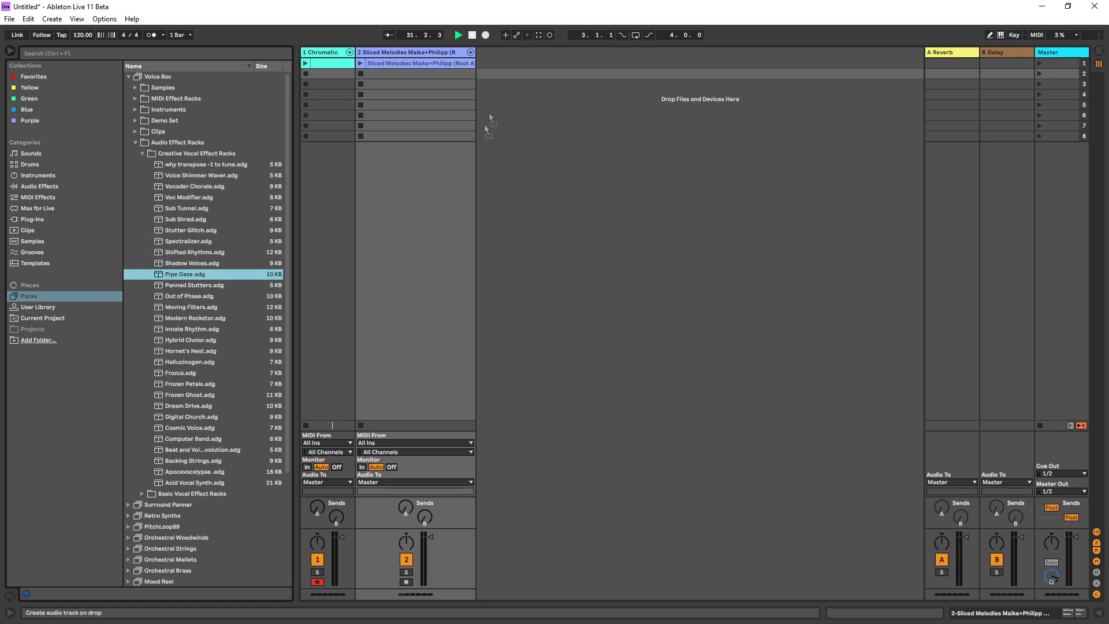
pyautogui.moveTo(489, 115); pyautogui.dragTo(494, 55)
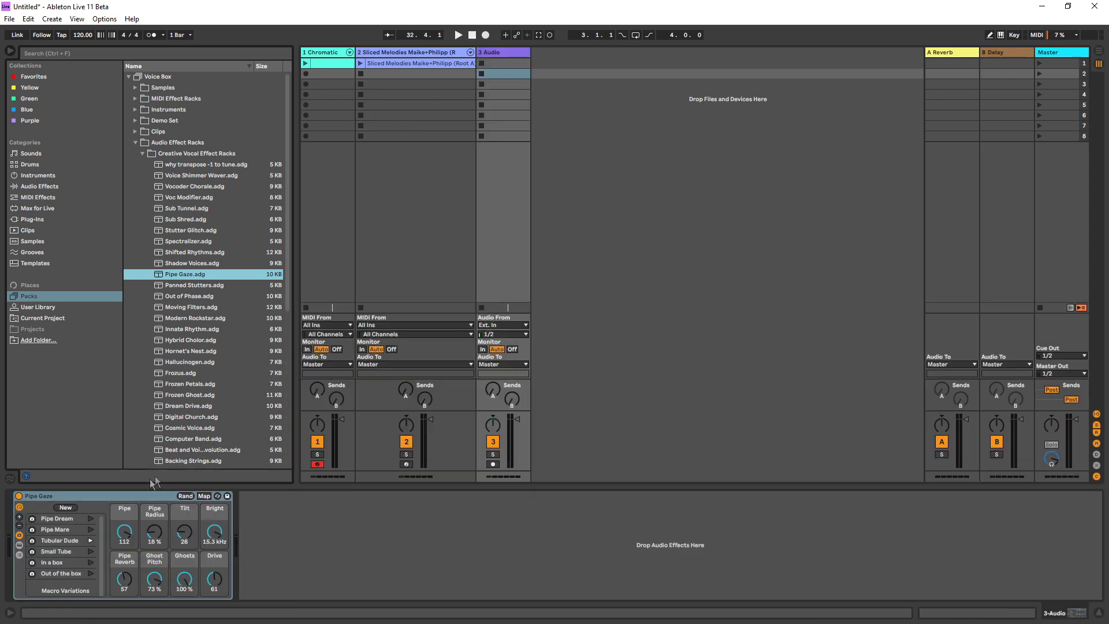
# Examine the list of macro variations in the Pipe Gaze rack
pyautogui.click(110, 496)
pyautogui.scroll(-1, 60, 587)
pyautogui.scroll(1, 61, 577)
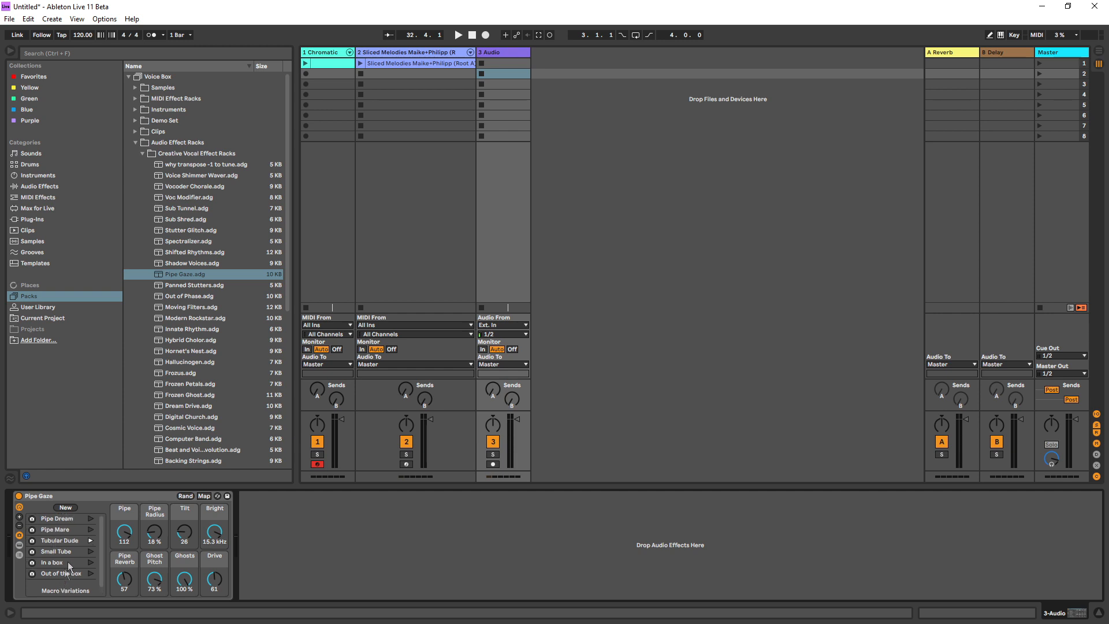
pyautogui.click(129, 494)
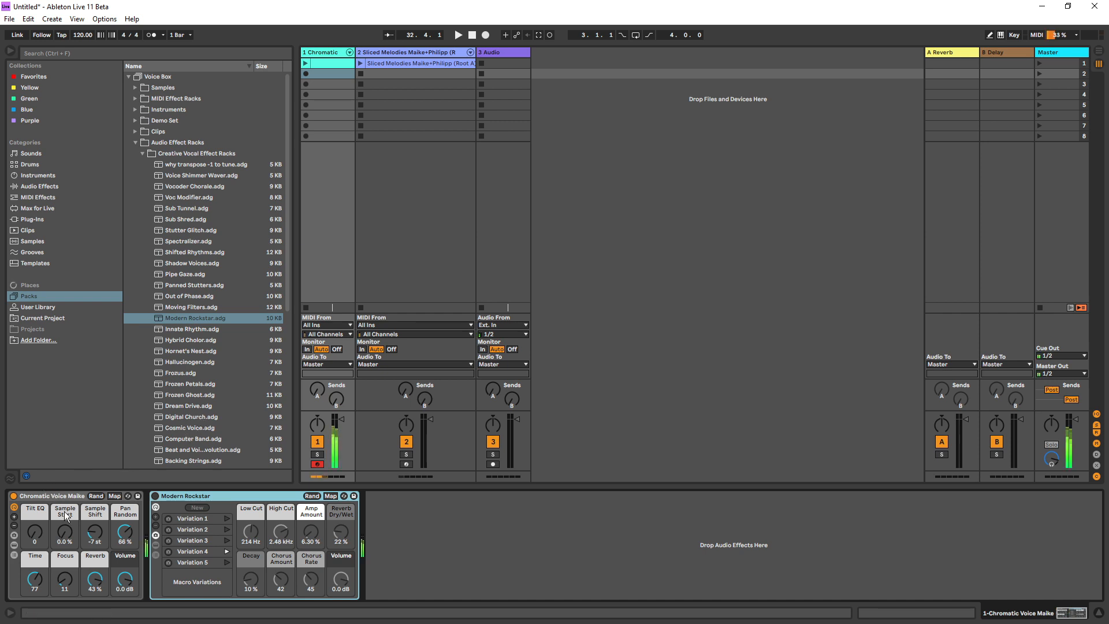
# Activate the Modern Rockstar rack on the Chromatic track, recall Variation 1 and Variation 3, and lower the track volume
pyautogui.click(155, 496)
pyautogui.click(227, 519)
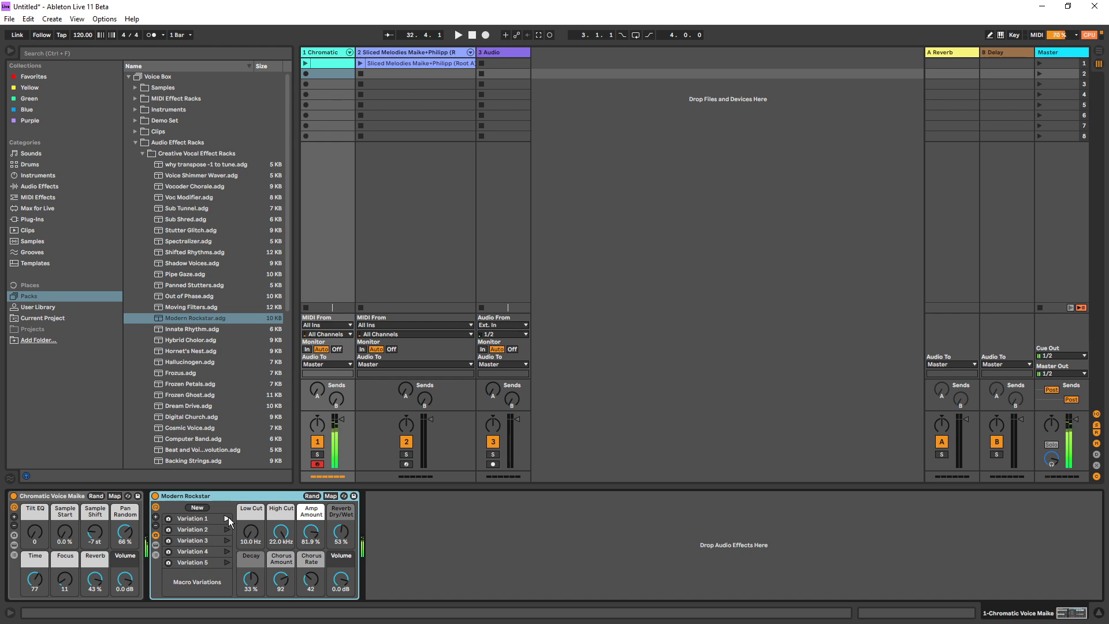
pyautogui.click(227, 539)
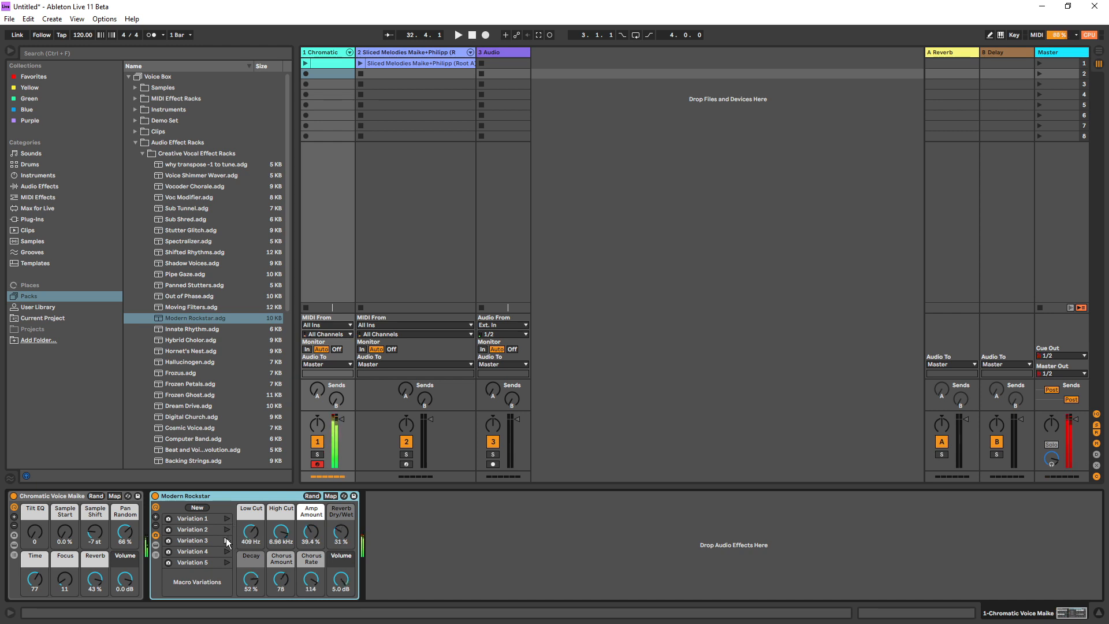
pyautogui.moveTo(341, 420)
pyautogui.mouseDown()
pyautogui.moveTo(342, 444)
pyautogui.moveTo(339, 429)
pyautogui.mouseUp()
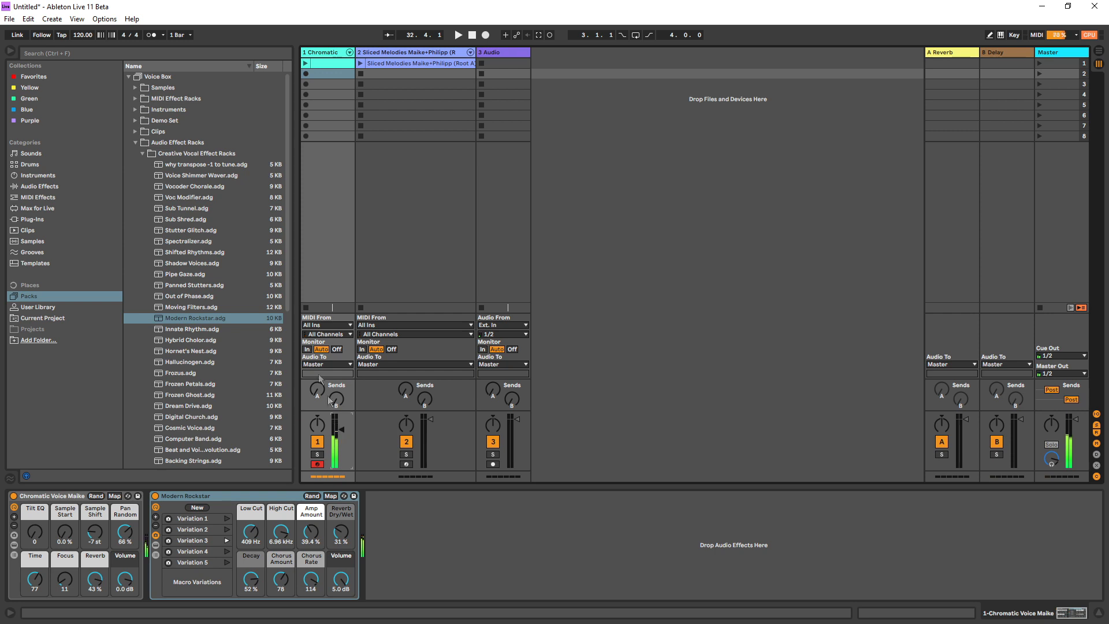
# Replace Modern Rockstar with the Beat and Voice Rhythmic Convolution rack from Creative Vocal Effect Racks and recall its CAR WINDOW variation
pyautogui.click(185, 154)
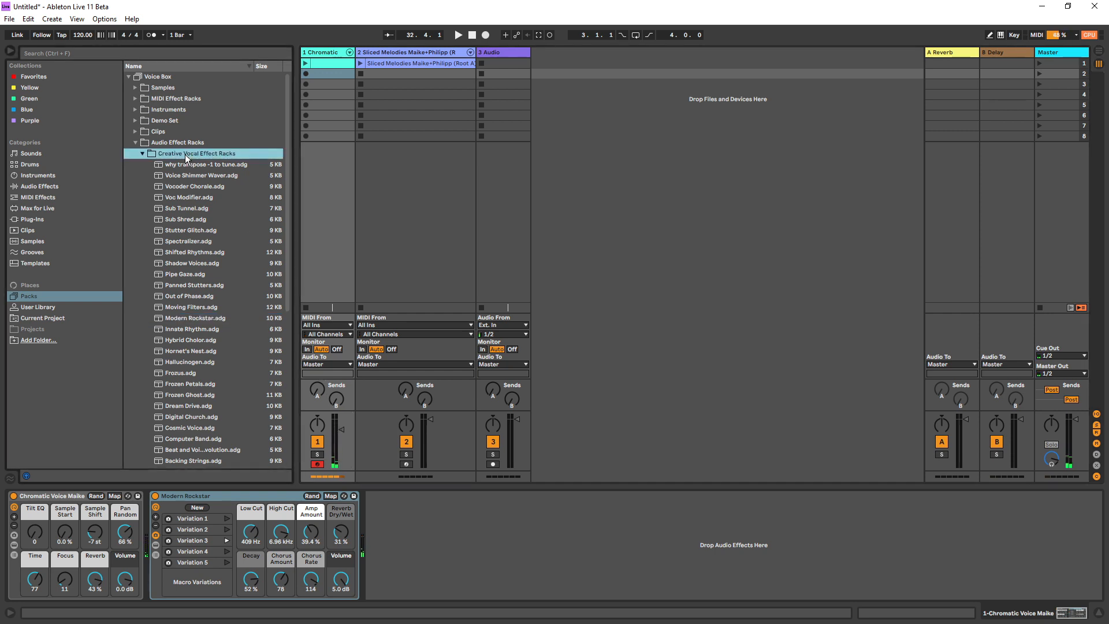
pyautogui.scroll(-3, 226, 323)
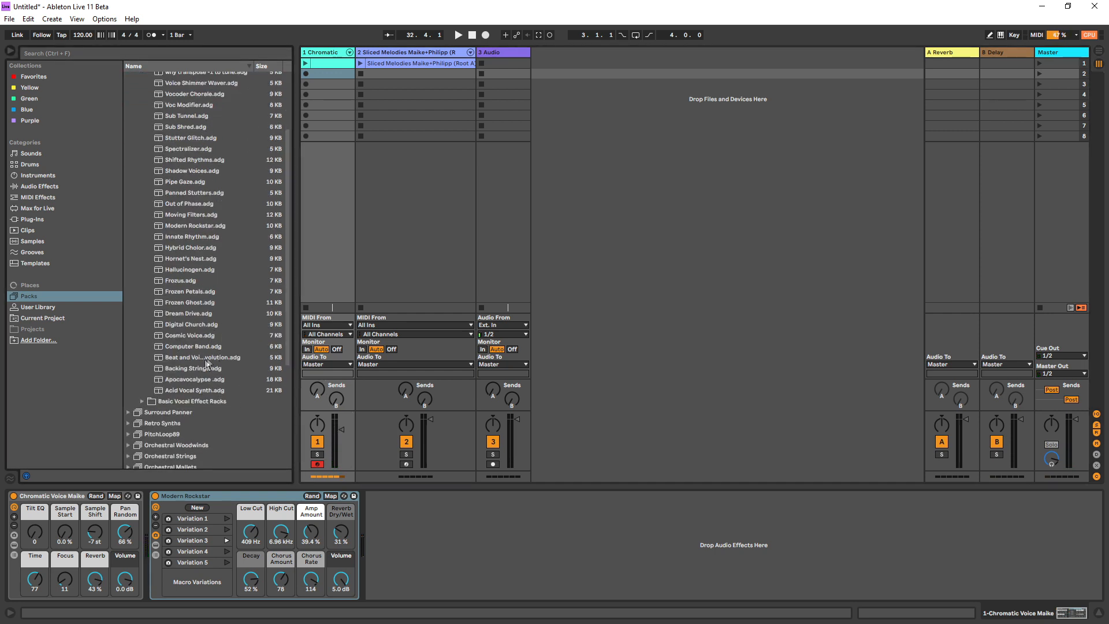
pyautogui.moveTo(197, 359); pyautogui.dragTo(185, 497)
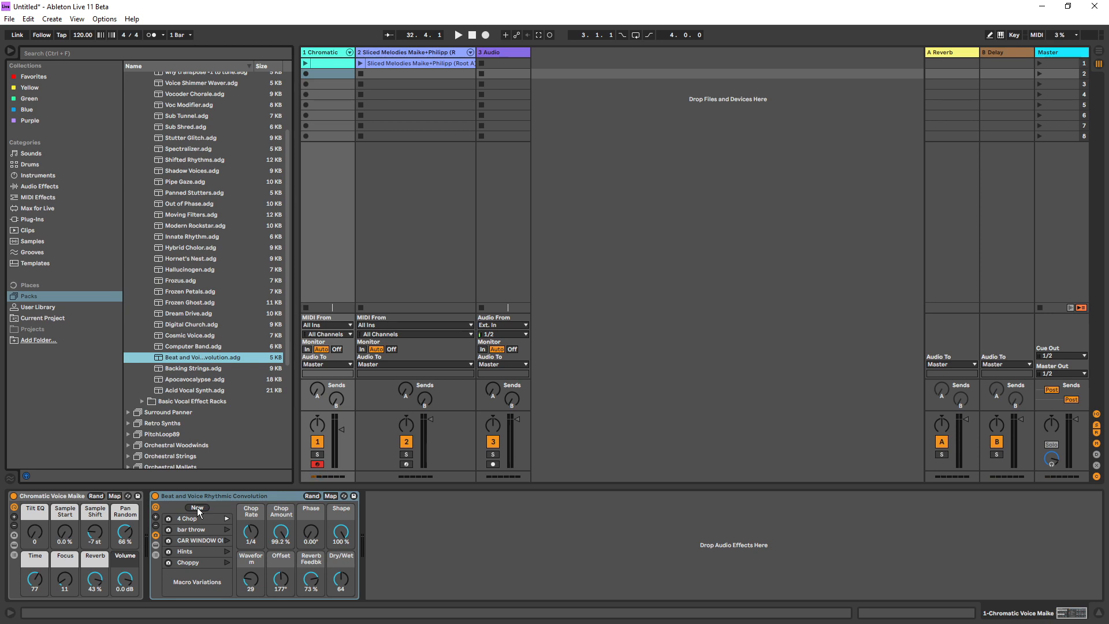
pyautogui.click(226, 541)
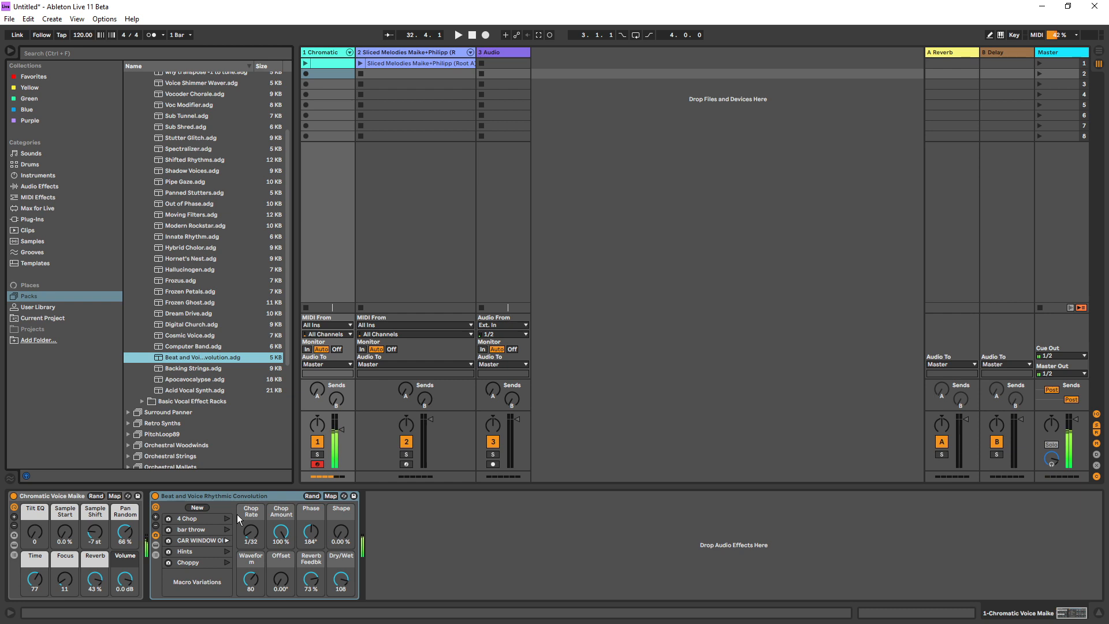
# Replace the Rhythmic Convolution rack with Spotlight from the Basic Vocal Effect Racks folder and recall its Upstage variation
pyautogui.click(184, 401)
pyautogui.press('Down')
pyautogui.press('Down')
pyautogui.press('Down')
pyautogui.press('Down')
pyautogui.press('Down')
pyautogui.press('Down')
pyautogui.press('Down')
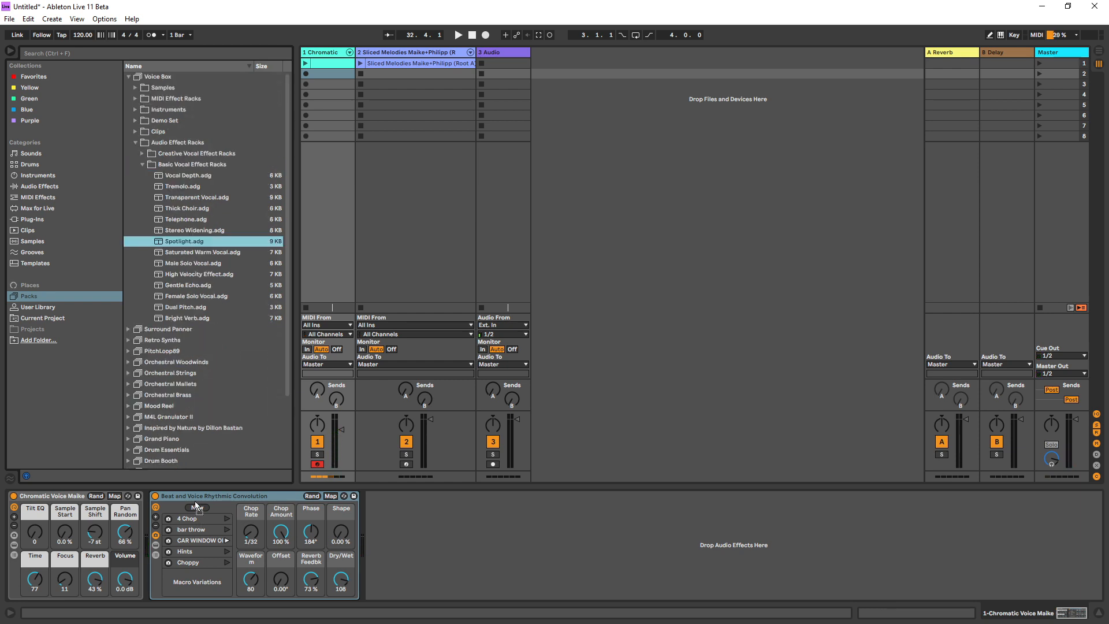
pyautogui.press('Return')
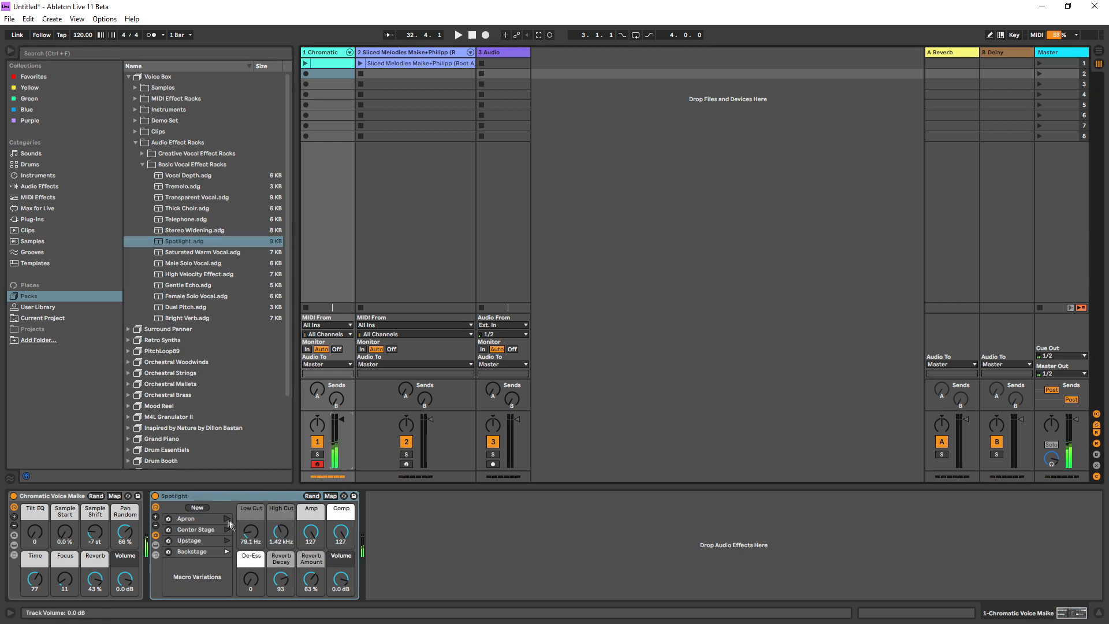
pyautogui.click(227, 541)
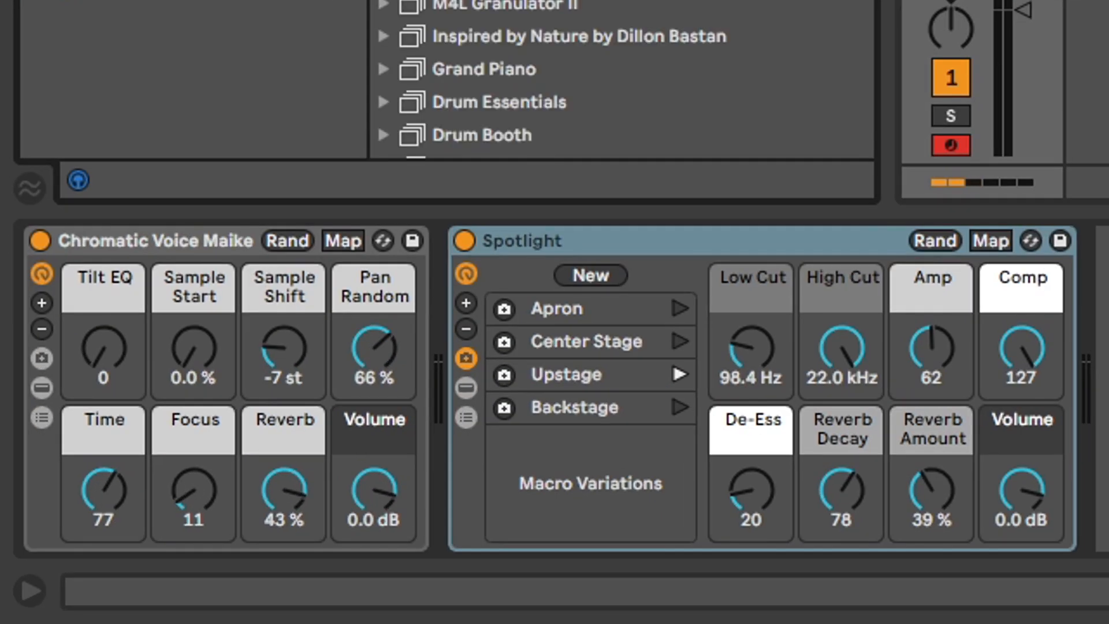
pyautogui.click(695, 227)
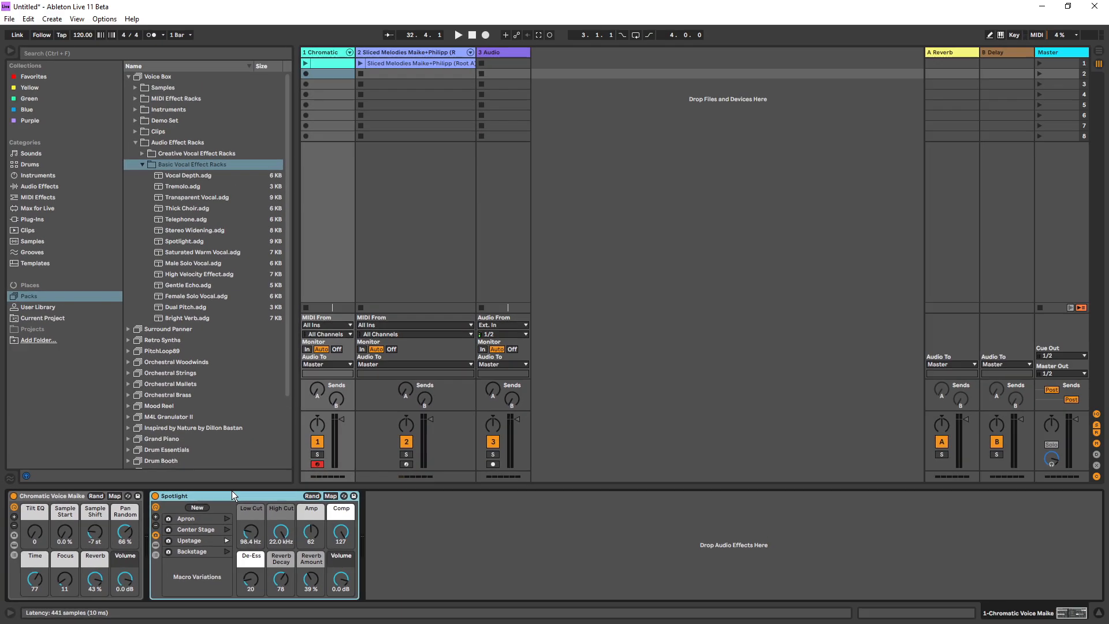
# Collapse the Basic Vocal Effect Racks and Audio Effect Racks folders and select the MIDI Effect Racks folder of the Voice Box pack
pyautogui.click(186, 166)
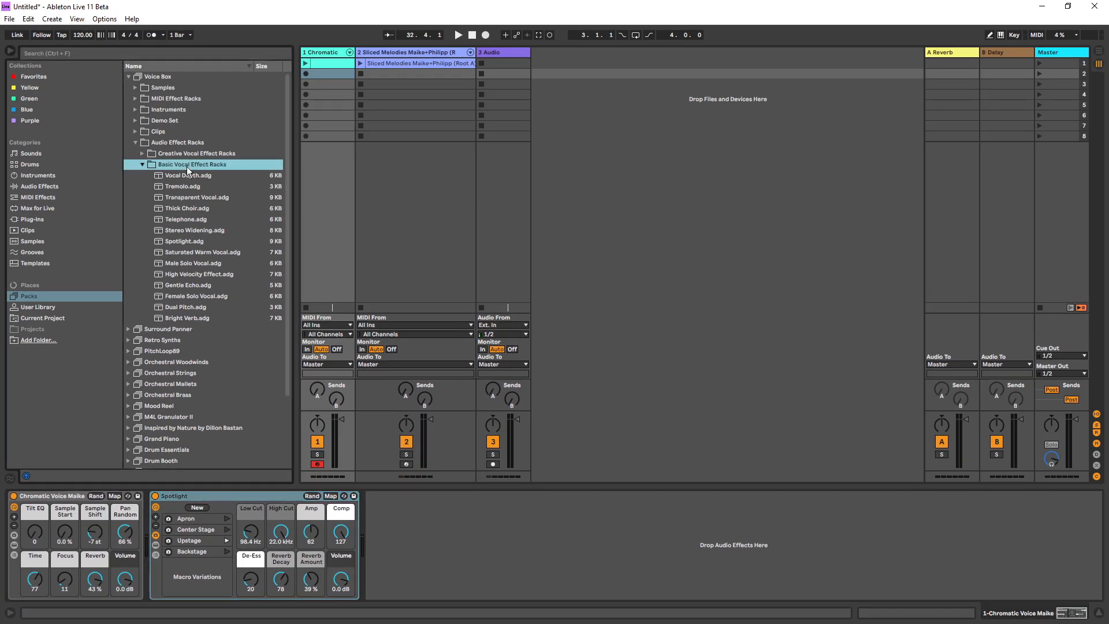
pyautogui.press('Left')
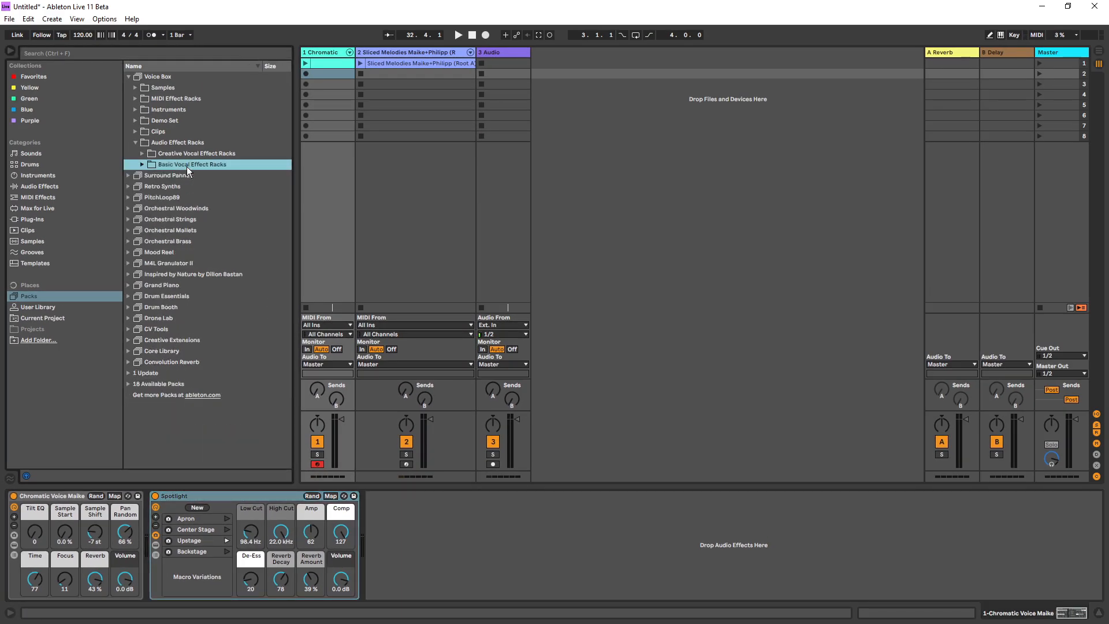
pyautogui.press('Up')
pyautogui.press('Up')
pyautogui.press('Left')
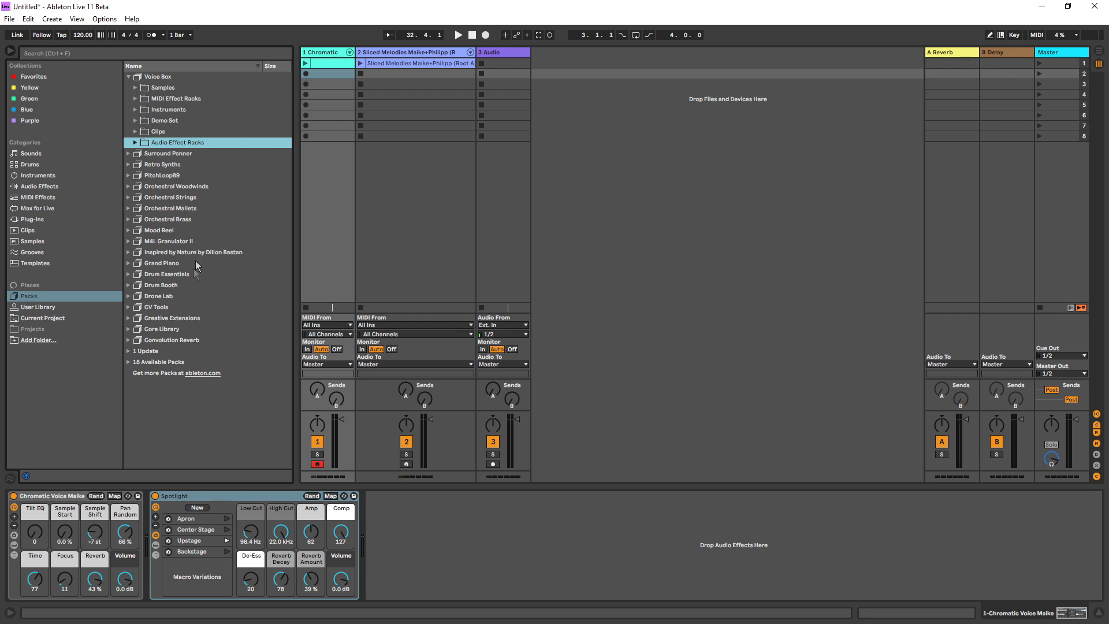
pyautogui.press('Up')
pyautogui.press('Up')
pyautogui.press('Up')
pyautogui.press('Up')
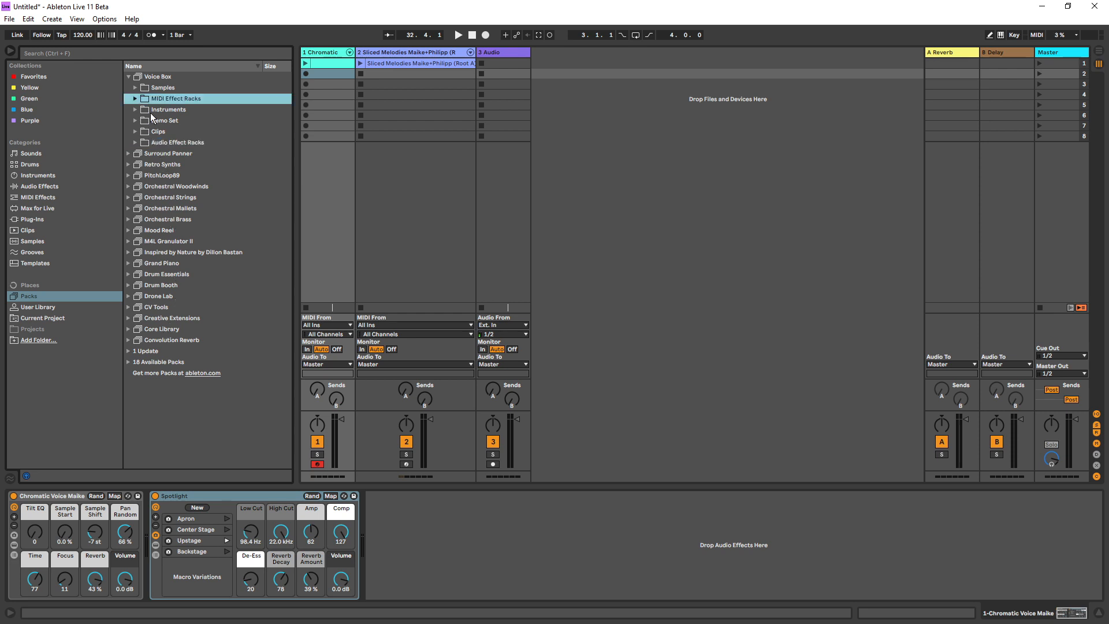